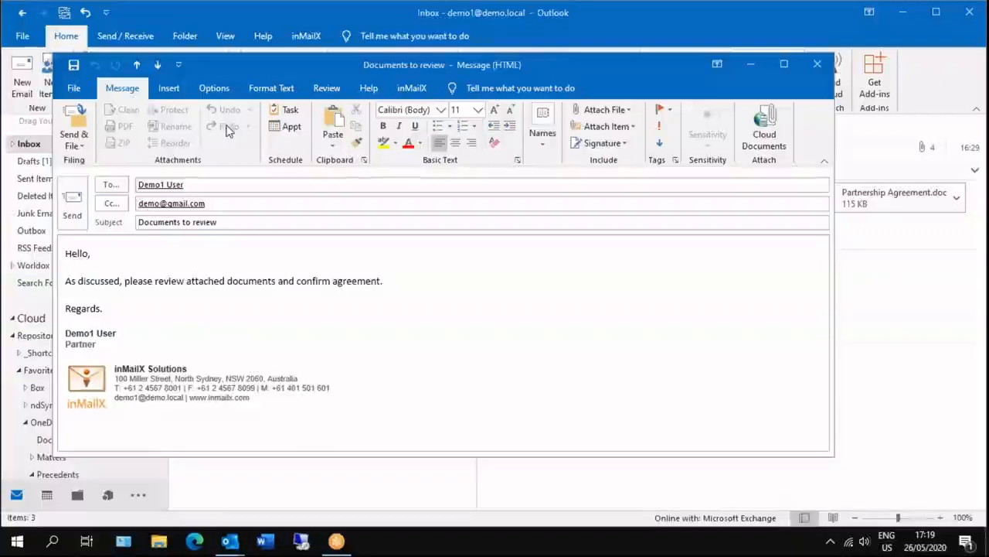
Attach copies of the five files in the OneDrive Documents folder, from Confidentiality Agreement_170630.doc to Survey Letter_2_130603_1.jpg, to the email
left_click(764, 139)
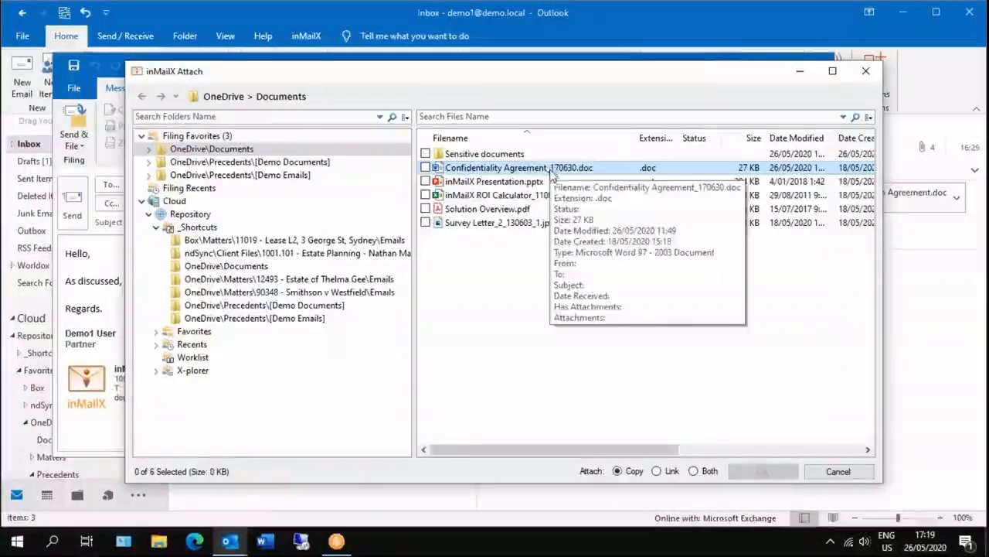
left_click(551, 169)
left_click(549, 223, "shift")
left_click(781, 477)
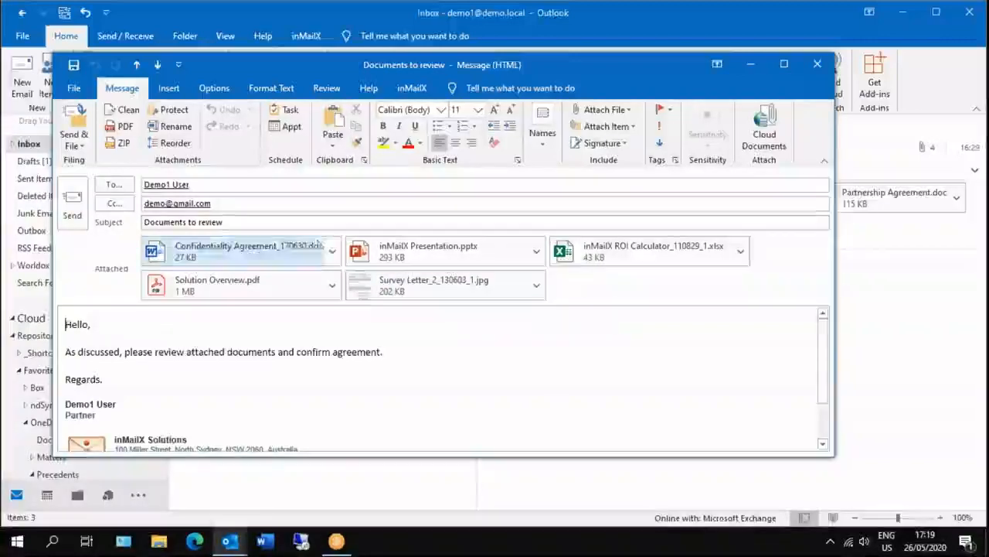
Remove the number suffixes from the Word and Excel attachments' names, leaving Confidentiality Agreement and inMailX ROI Calculator
left_click(171, 126)
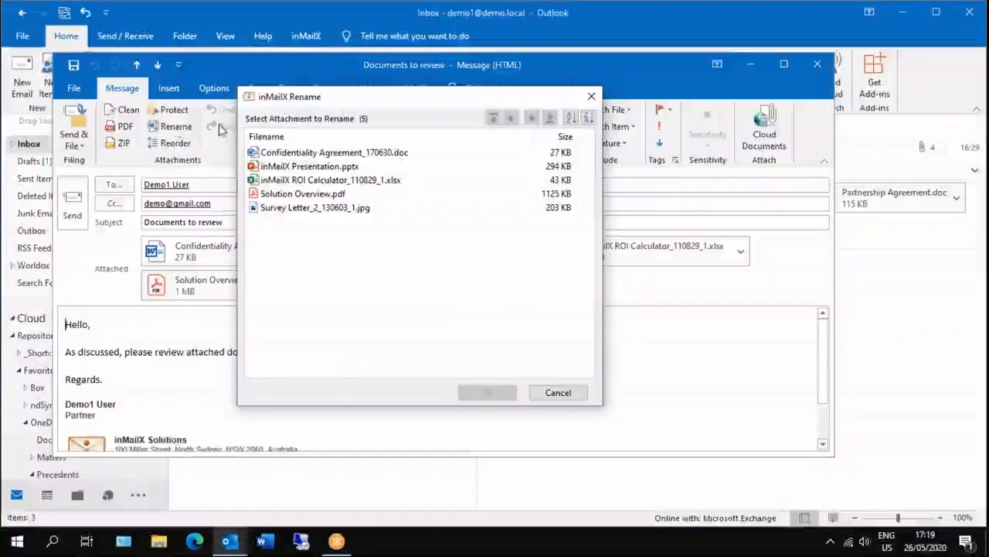
left_click(370, 155)
left_click_drag(363, 153, 456, 160)
key("BackSpace")
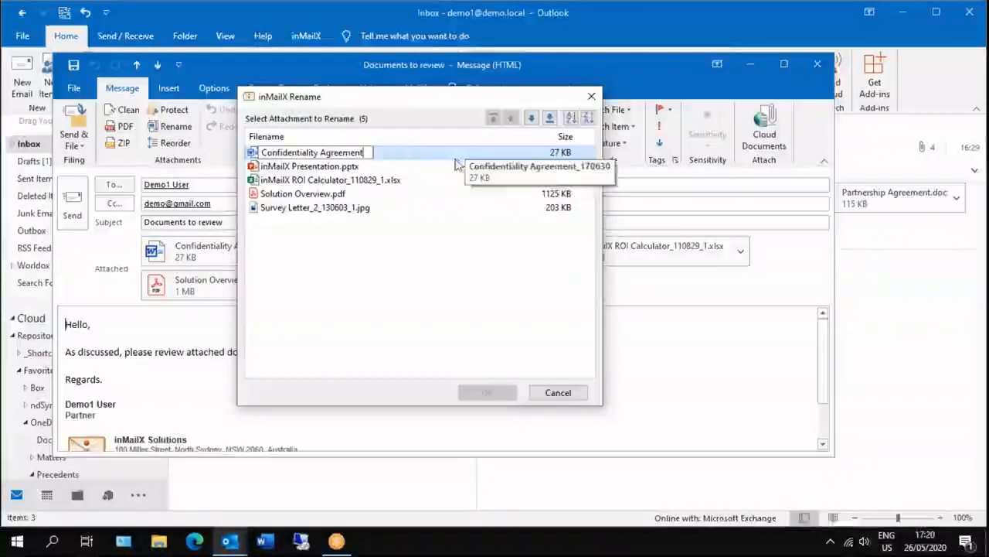
left_click(358, 183)
left_click_drag(348, 181, 388, 181)
key("BackSpace")
Shorten the name of the JPG attachment to Survey Letter
left_click(323, 209)
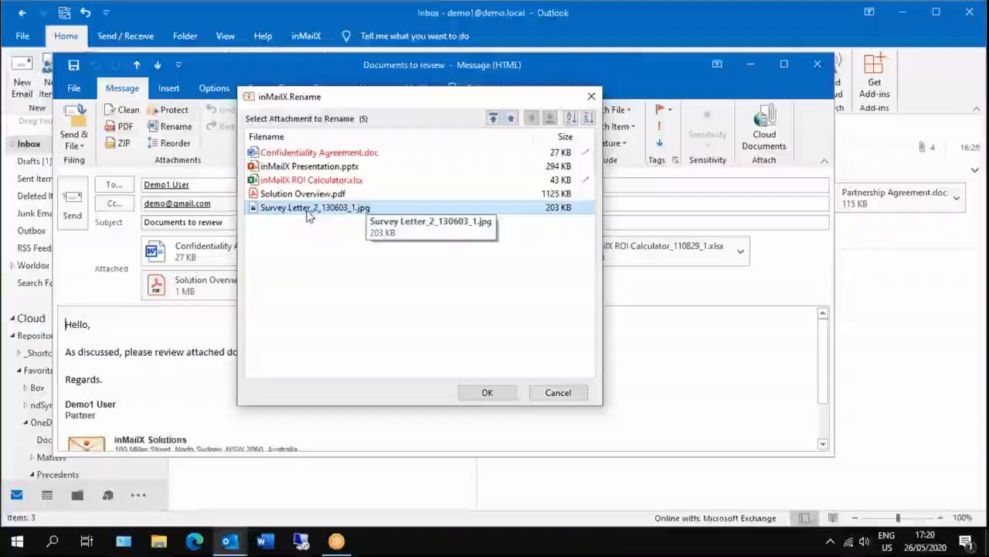
left_click(307, 210)
key("BackSpace")
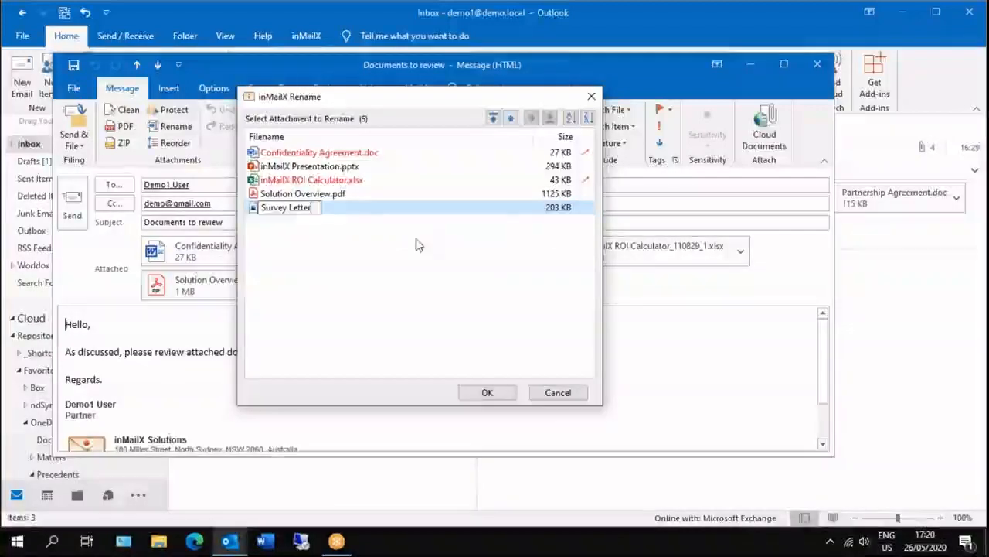
left_click(341, 194)
left_click(475, 209)
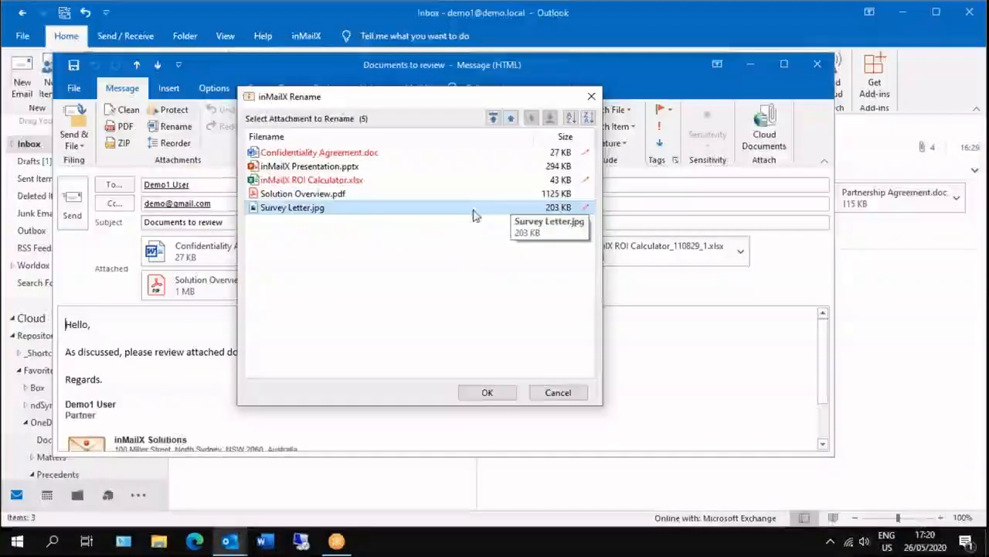
left_click(586, 209)
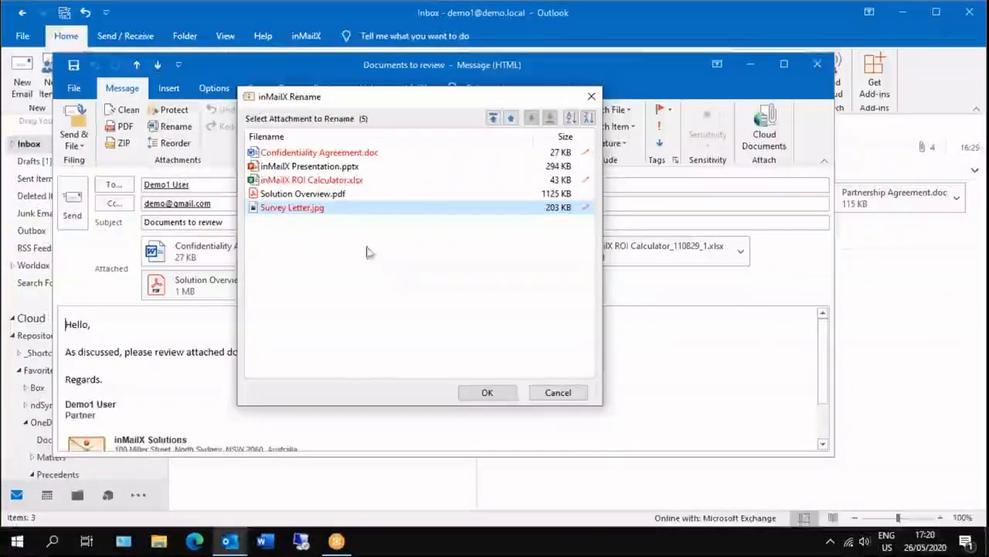
Try reordering the attachments by moving individual files up and down and sorting the list by name in both directions
mouse_move(313, 193)
left_mouse_down()
mouse_move(329, 167)
mouse_move(321, 193)
mouse_move(318, 180)
left_mouse_up()
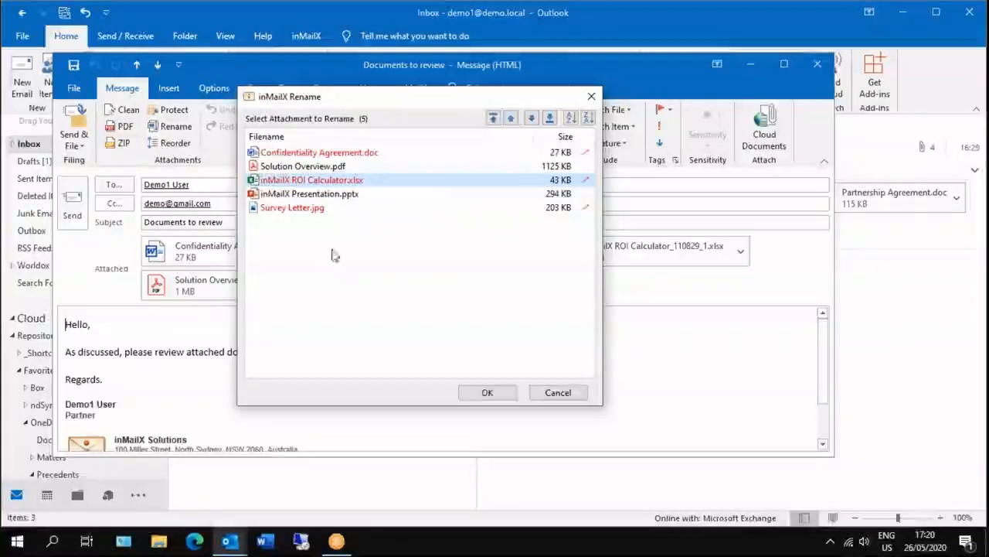
left_click(511, 120)
left_click(531, 120)
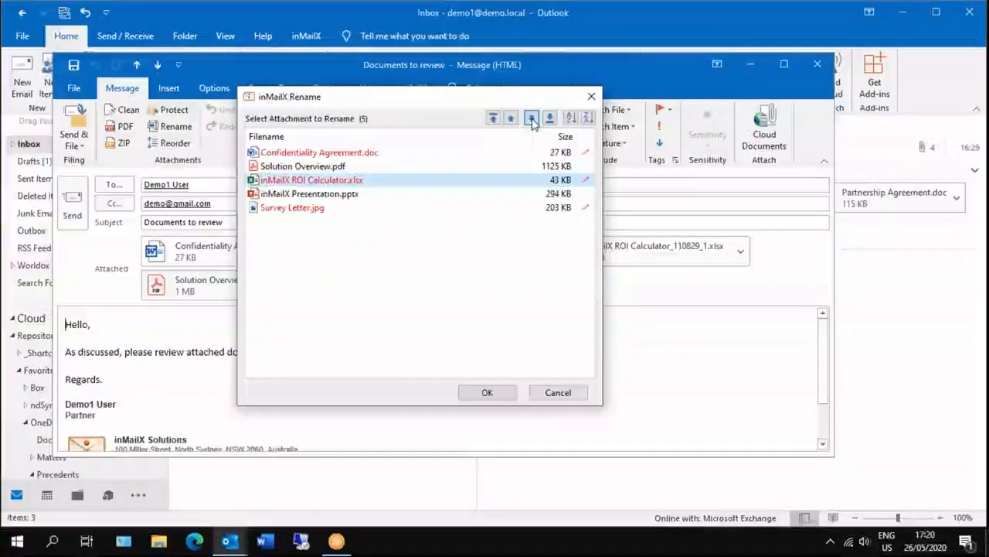
left_click(531, 119)
left_click(569, 119)
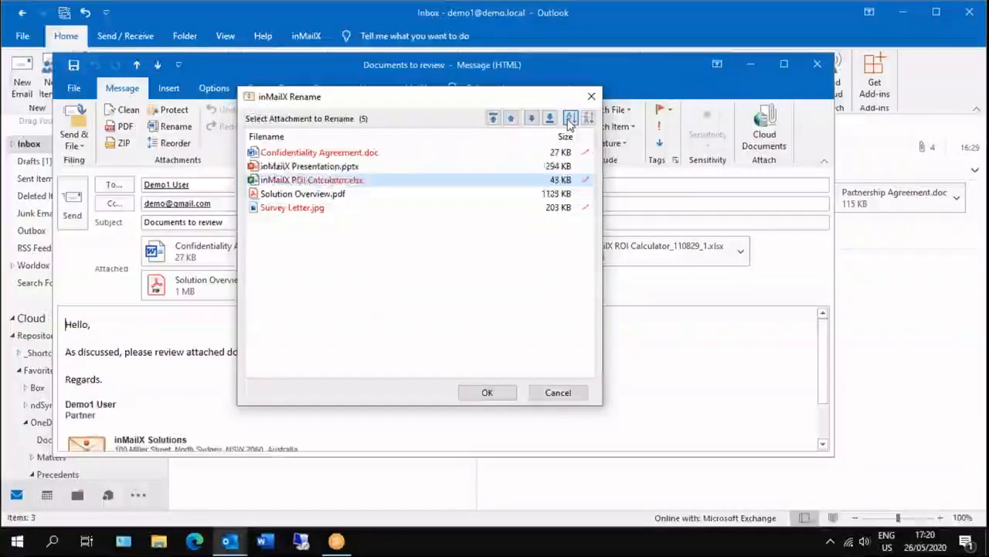
left_click(588, 119)
left_click(570, 118)
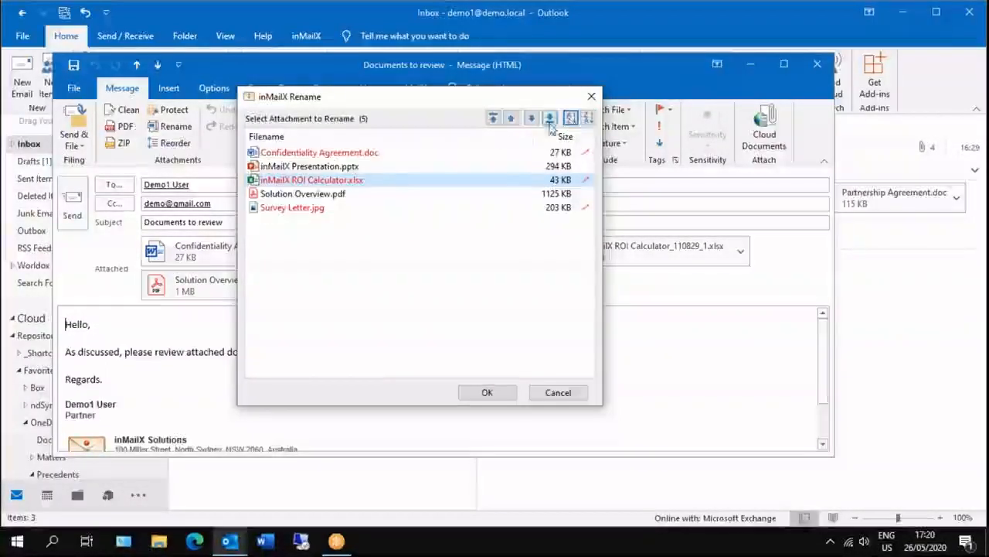
Place Solution Overview.pdf second and inMailX ROI Calculator.xlsx before inMailX Presentation.pptx, and apply the new names and order
left_click(325, 194)
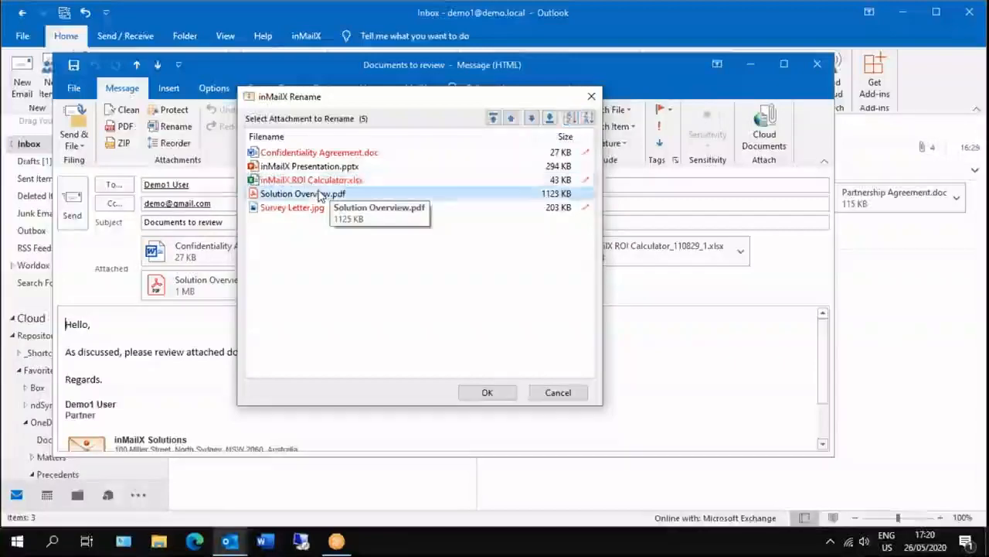
mouse_move(322, 168)
left_mouse_down()
mouse_move(323, 194)
mouse_move(322, 179)
left_mouse_up()
left_click(487, 393)
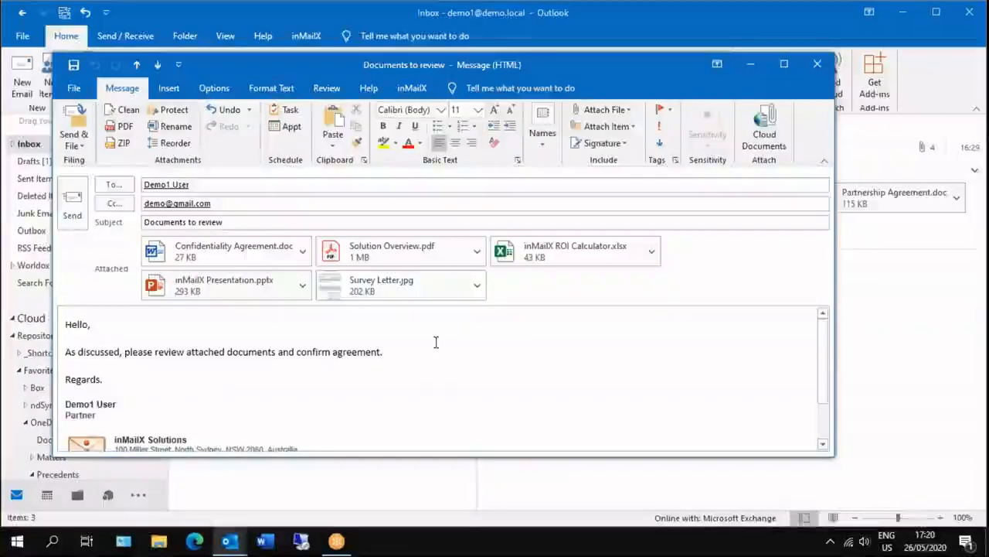
Review the Word and PDF cleaning options and clean all five attachments, with removal of all tracked changes and comments enabled for Word
left_click(124, 110)
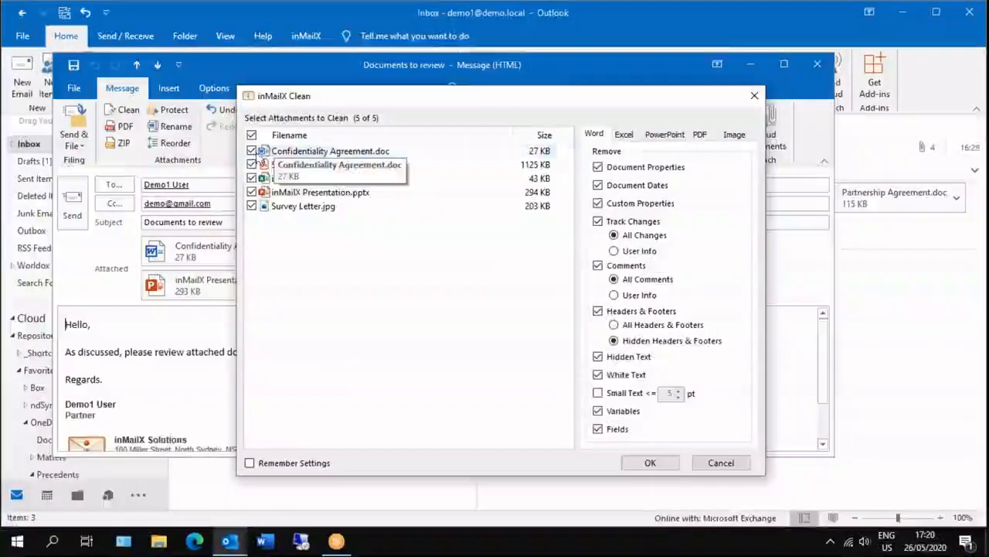
left_click(279, 153)
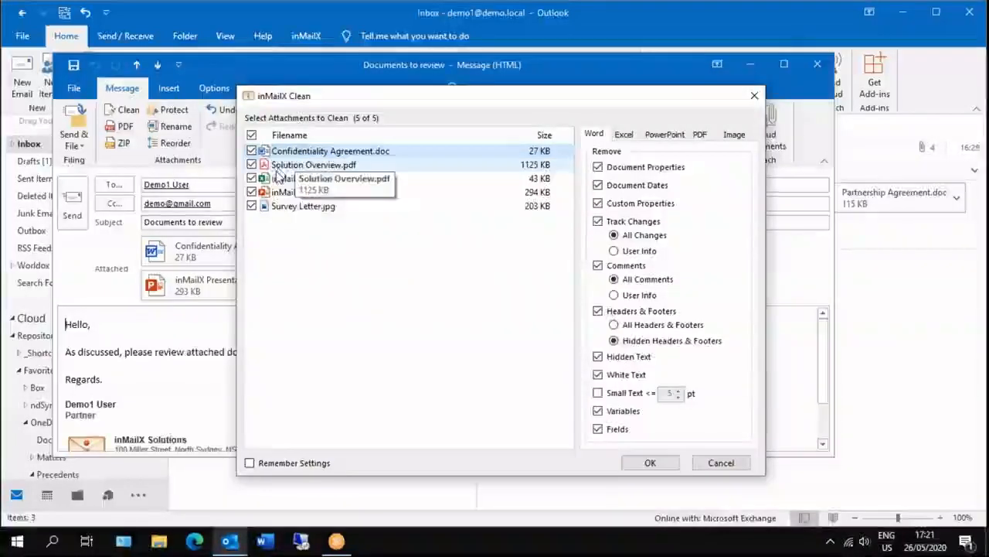
left_click(279, 167)
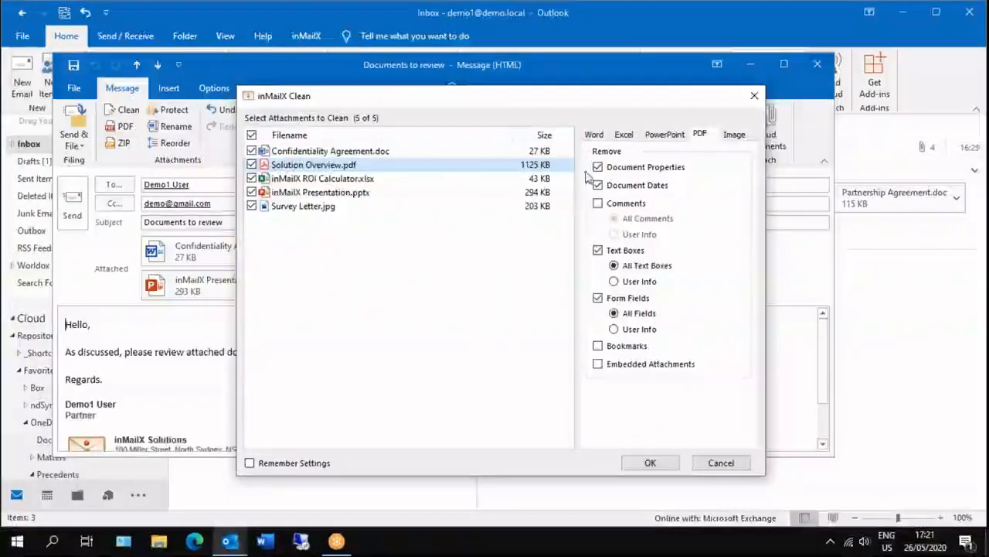
left_click(593, 136)
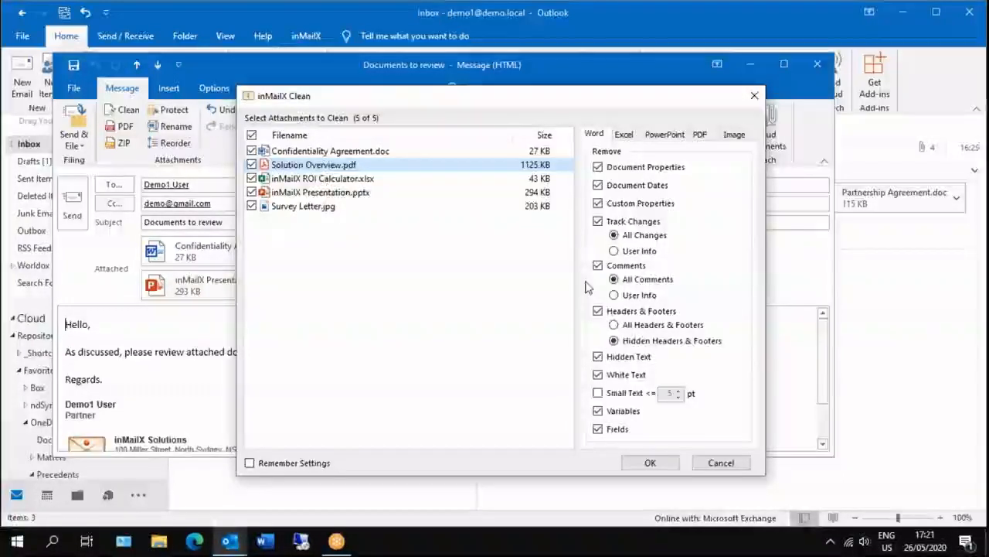
left_click(598, 221)
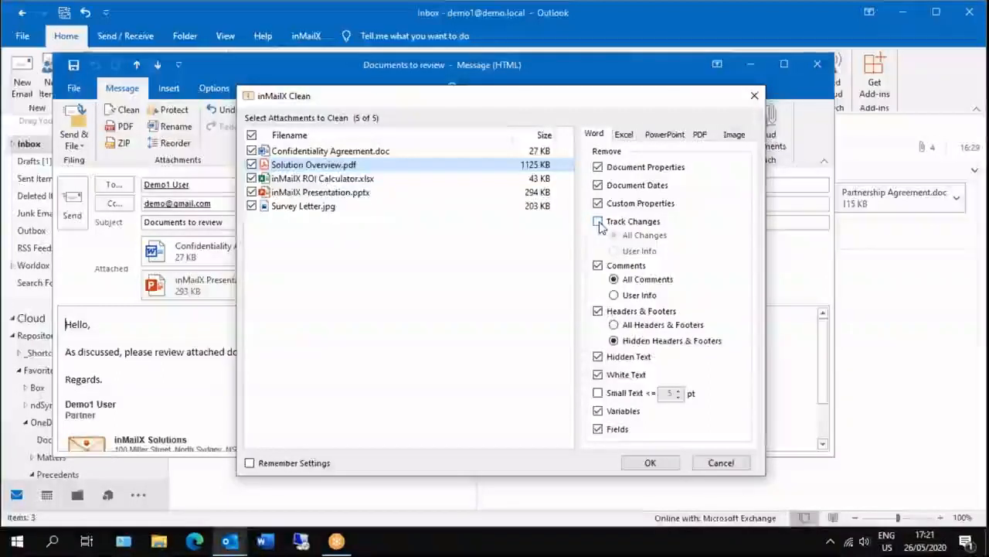
left_click(598, 266)
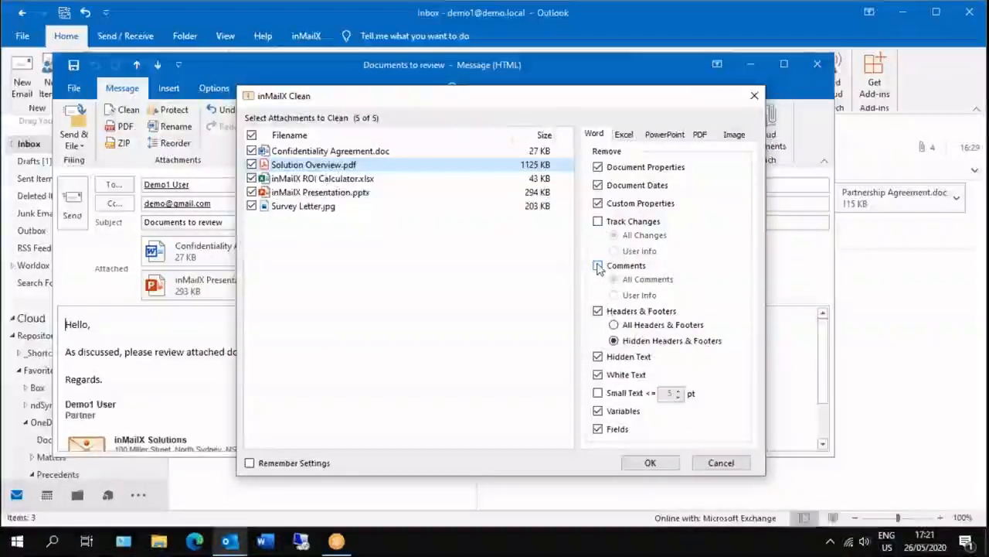
left_click(599, 266)
left_click(598, 222)
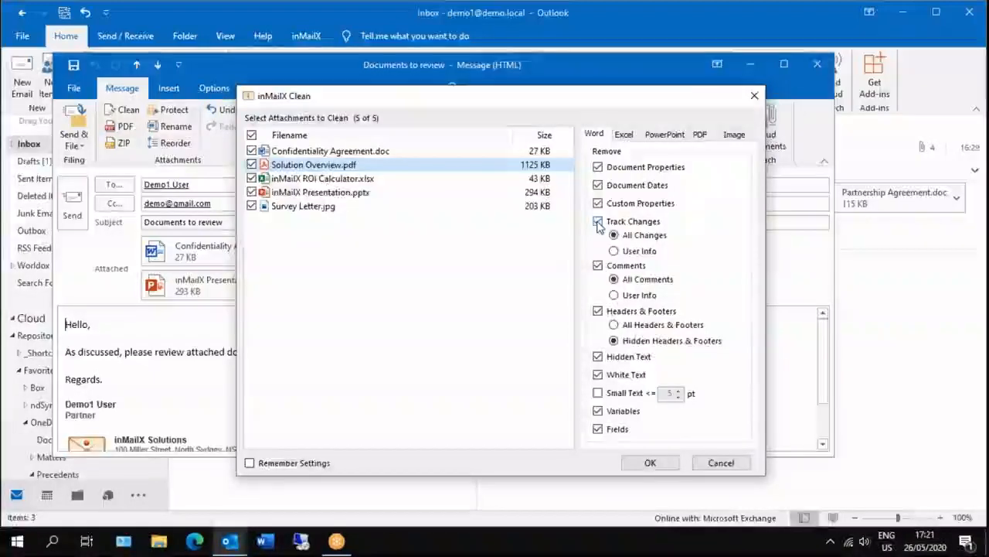
left_click(650, 465)
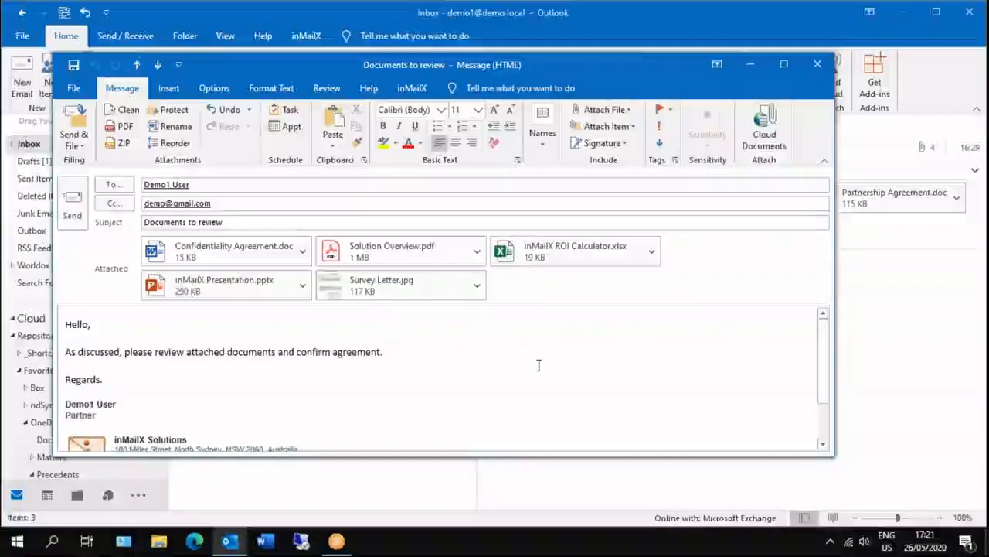
View the cleaned Confidentiality Agreement.doc in Word, close it, and undo the attachment cleaning
double_click(237, 263)
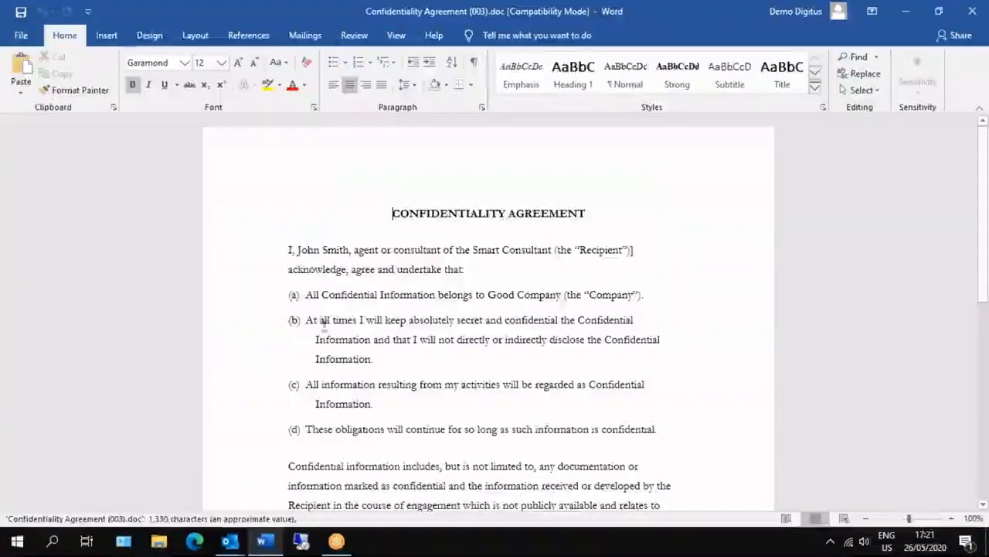
left_click(972, 12)
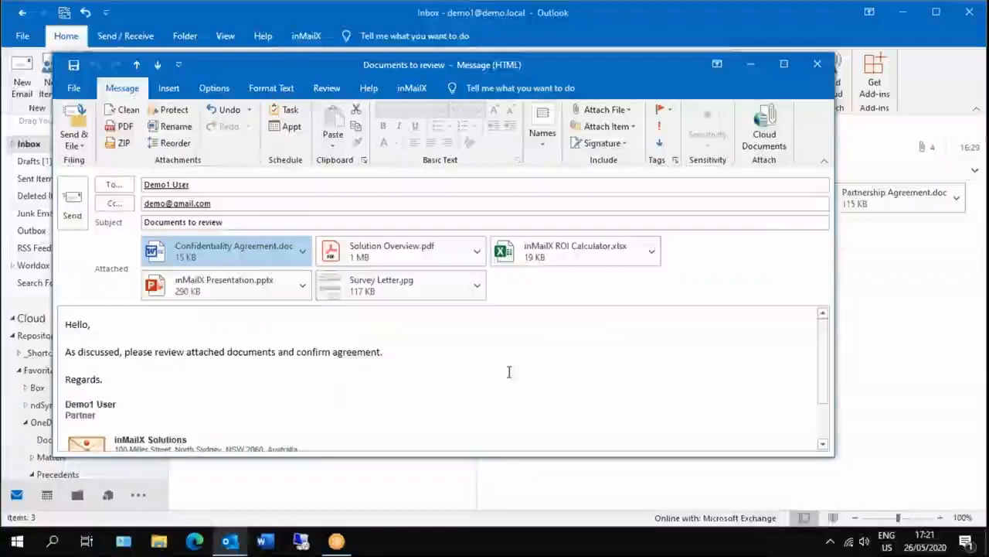
left_click(232, 110)
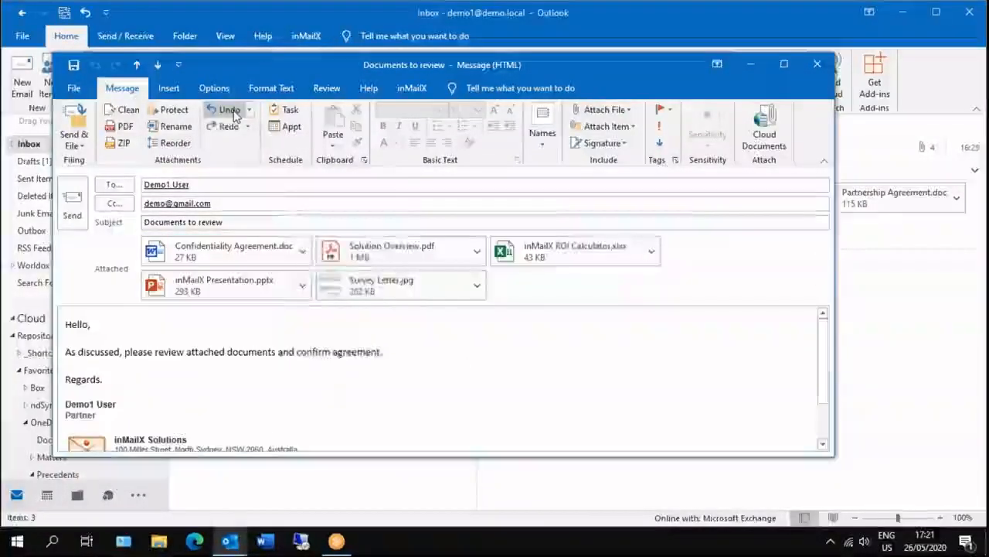
Clean all five attachments with the removal of tracked changes turned off for Word
left_click(125, 111)
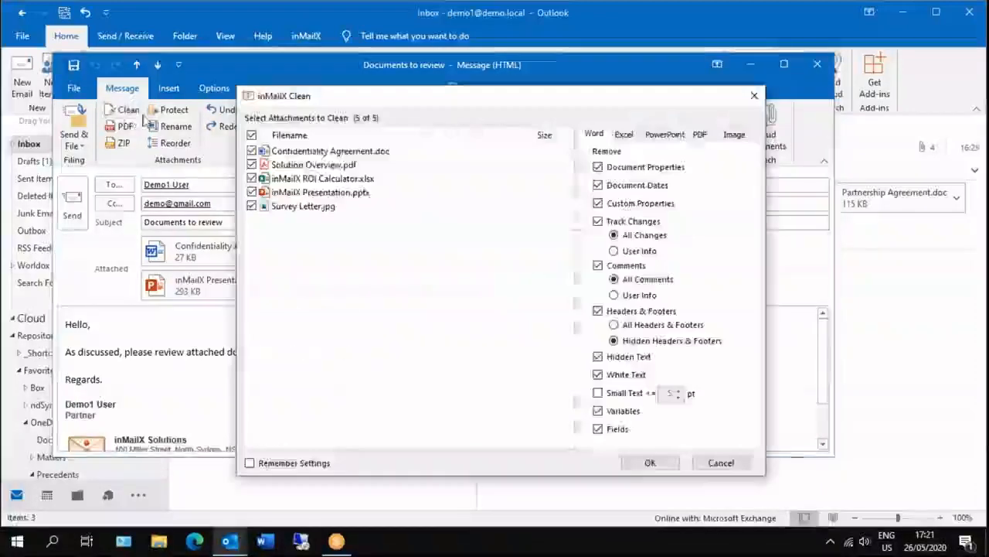
left_click(598, 221)
left_click(650, 462)
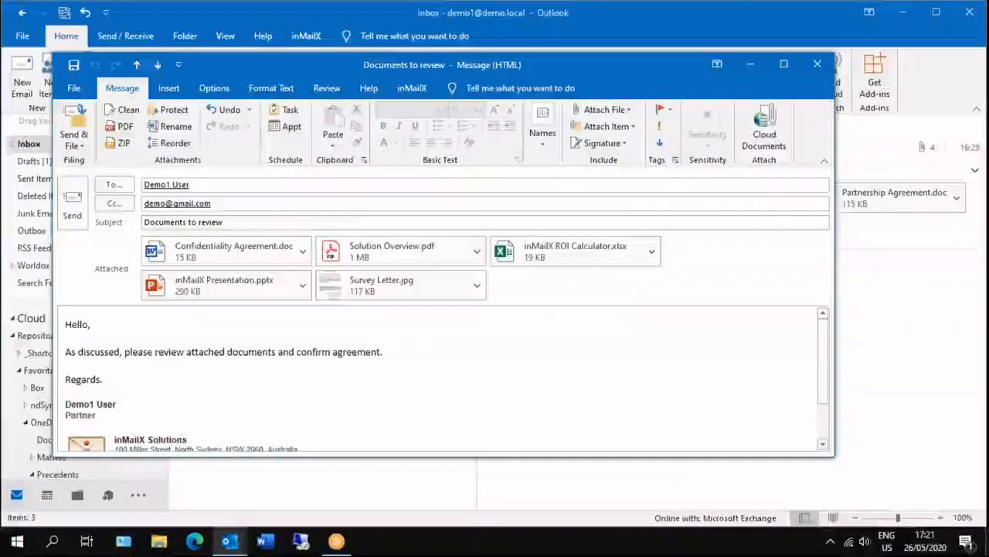
Set up the PDF conversion of all five attachments into one combined file named Documents to review, with bookmarks
left_click(123, 127)
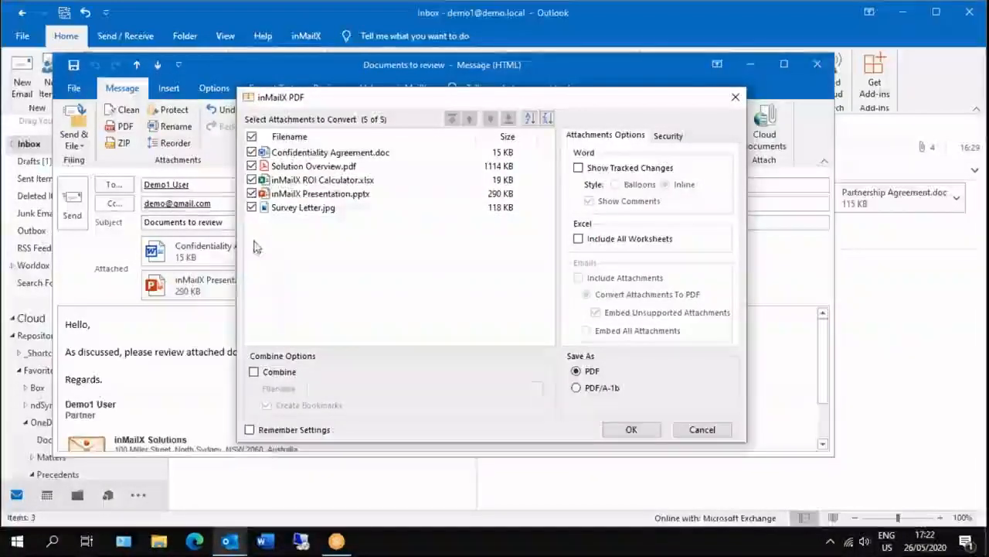
left_click(252, 208)
left_click(252, 208)
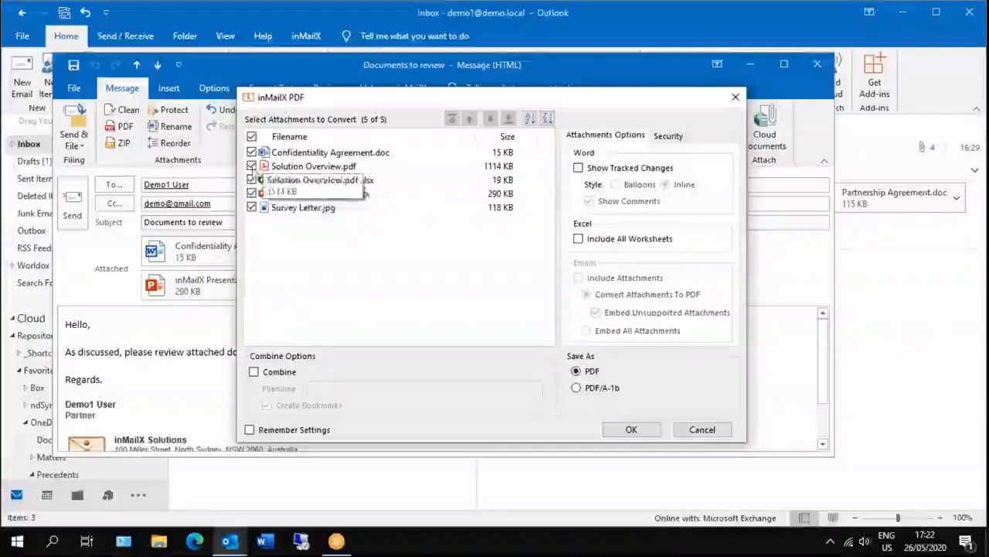
left_click(254, 372)
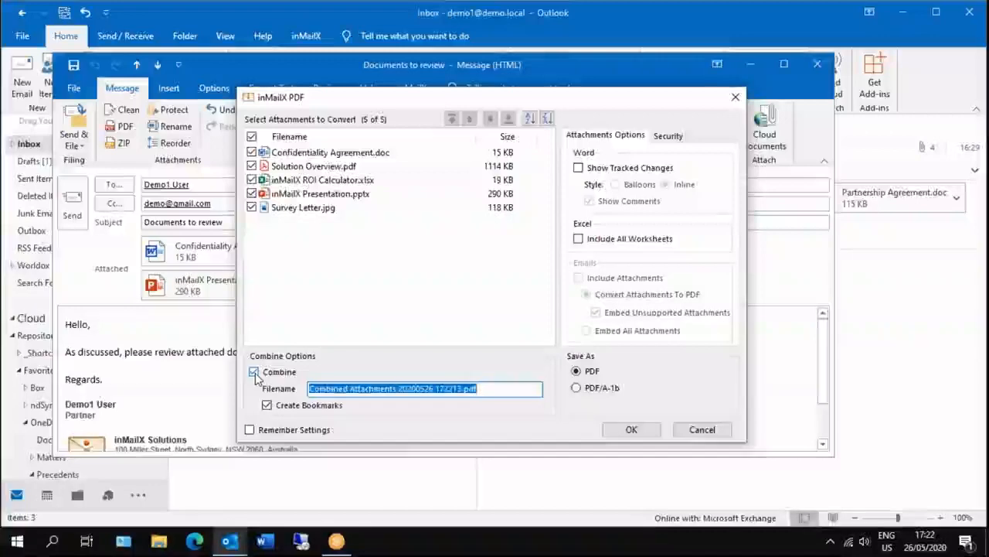
type("Documents to review")
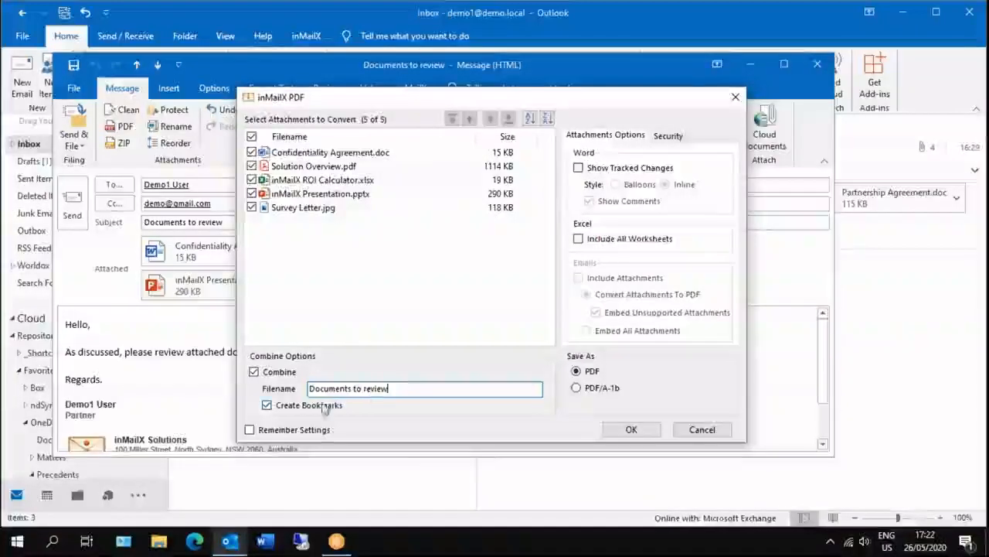
left_click(270, 407)
left_click(270, 409)
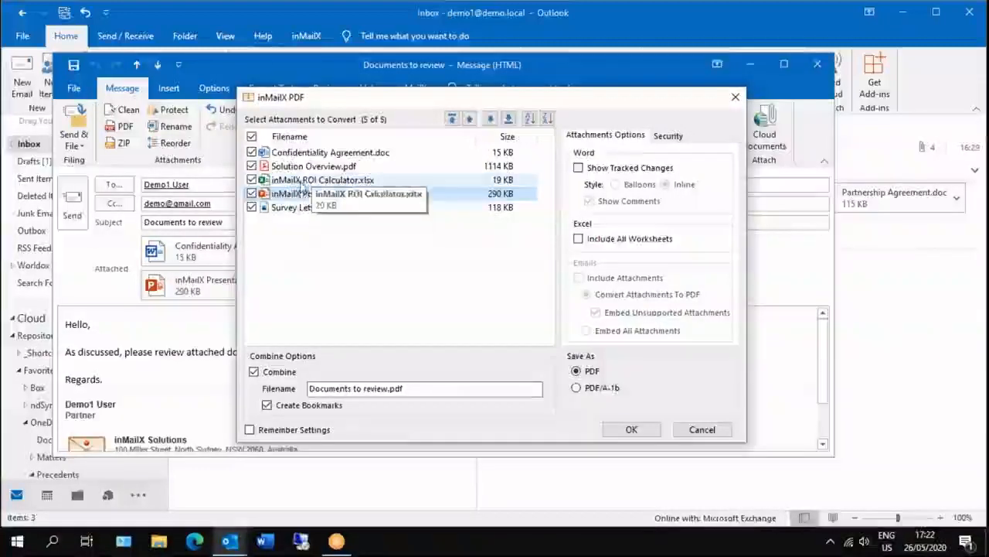
Rename inMailX ROI Calculator.xlsx to ROI Calculator and inMailX Presentation.pptx to Presentation in the conversion list
left_click(303, 183)
left_click_drag(303, 180, 237, 180)
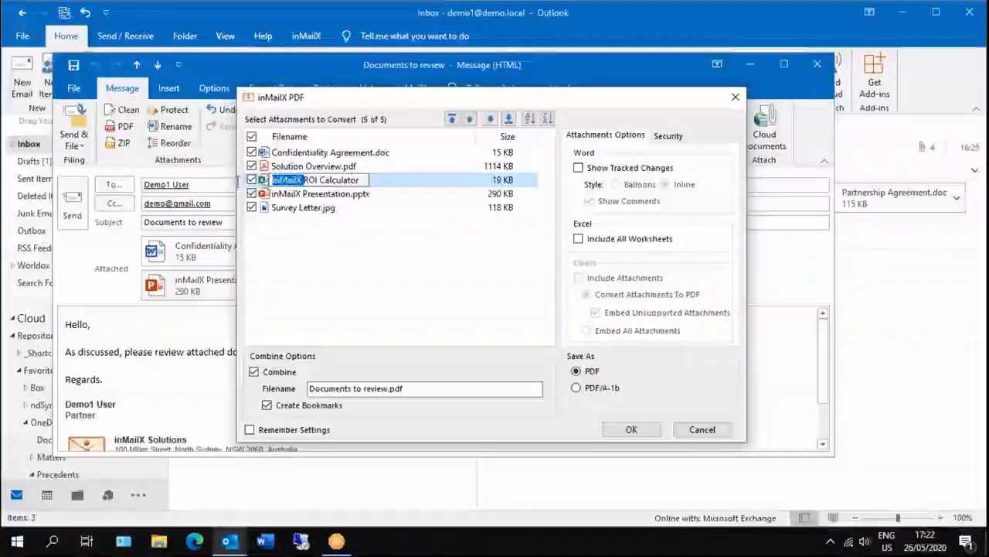
key("Delete")
left_click(301, 194)
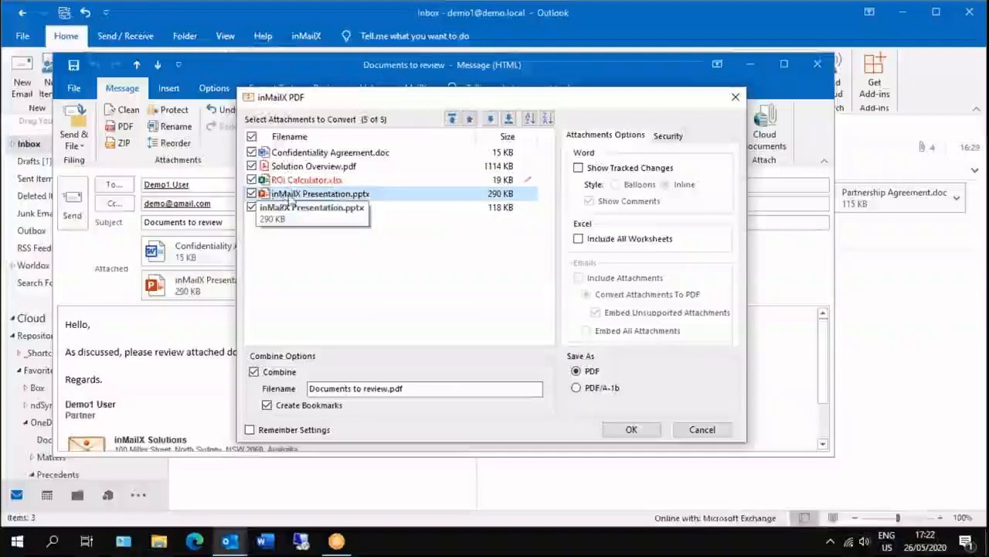
left_click_drag(302, 194, 239, 193)
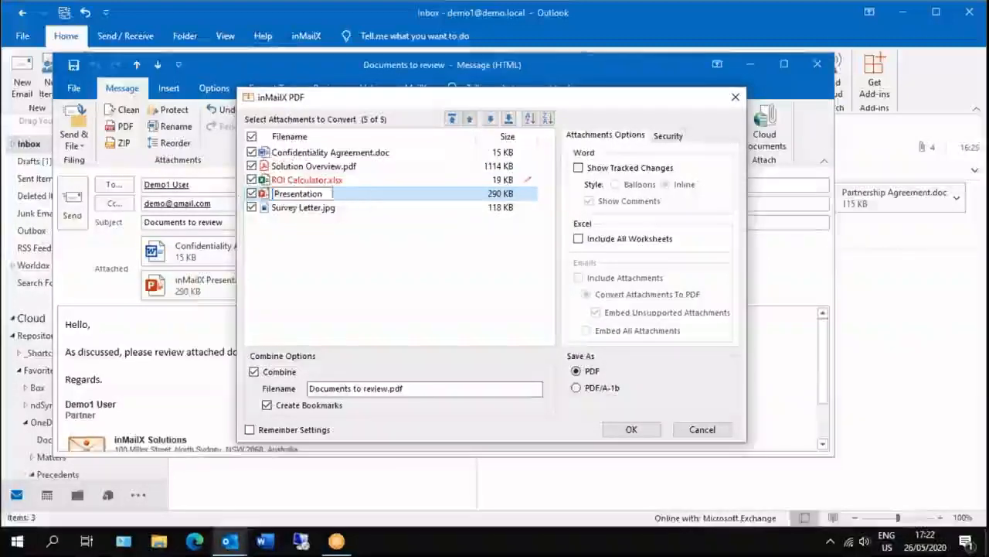
left_click(288, 235)
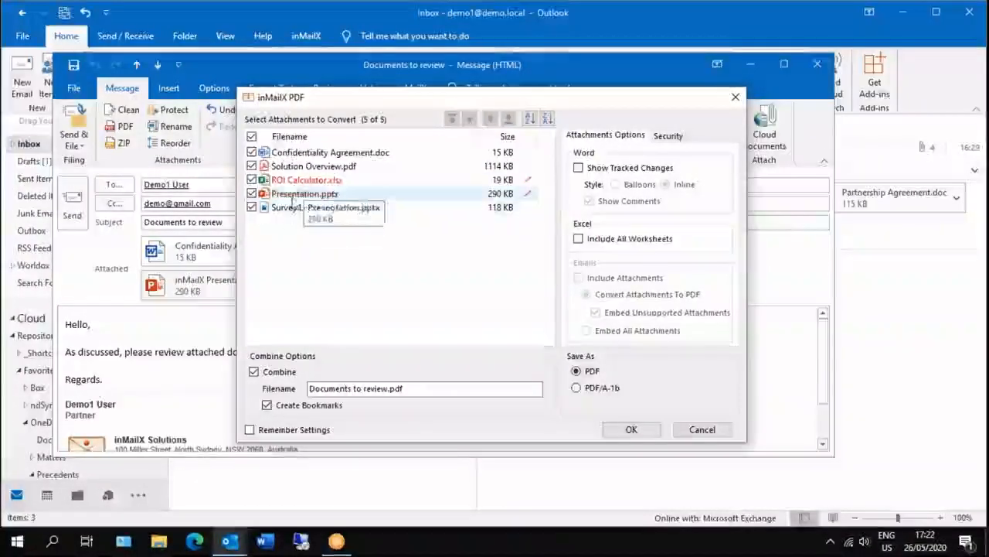
Reorder the attachments, moving Presentation.pptx above Solution Overview.pdf and placing ROI Calculator.xlsx just before Survey Letter.jpg
left_click_drag(293, 199, 294, 167)
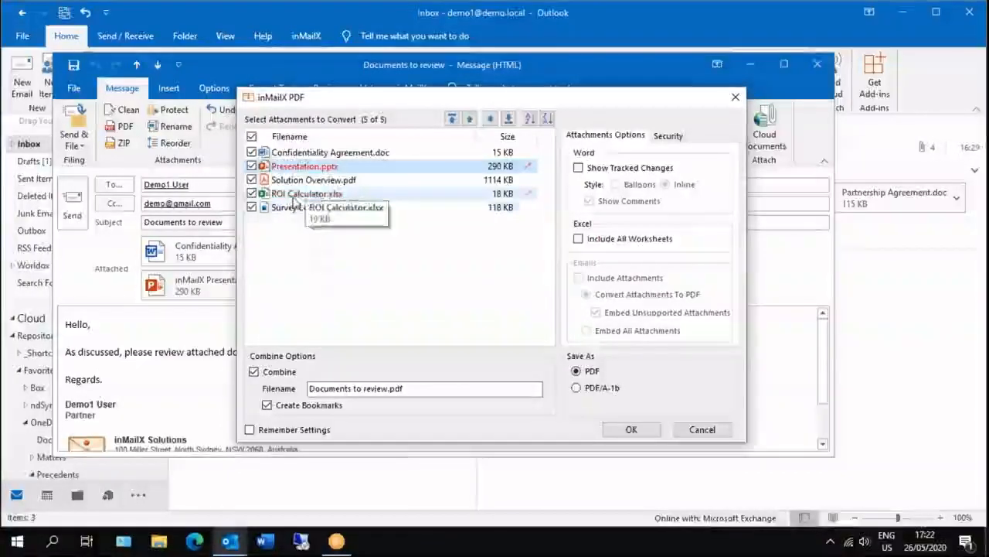
left_click(303, 194)
left_click(490, 120)
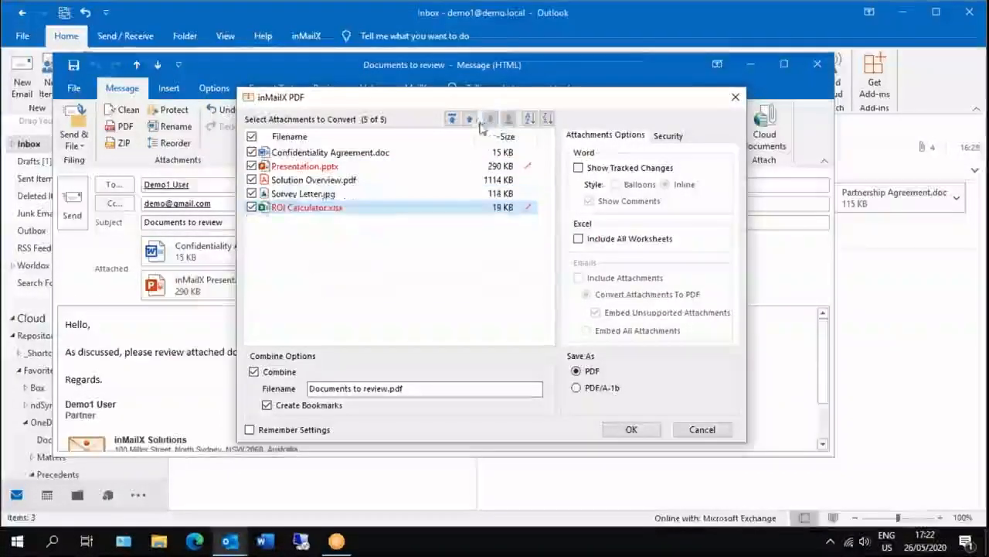
left_click(470, 120)
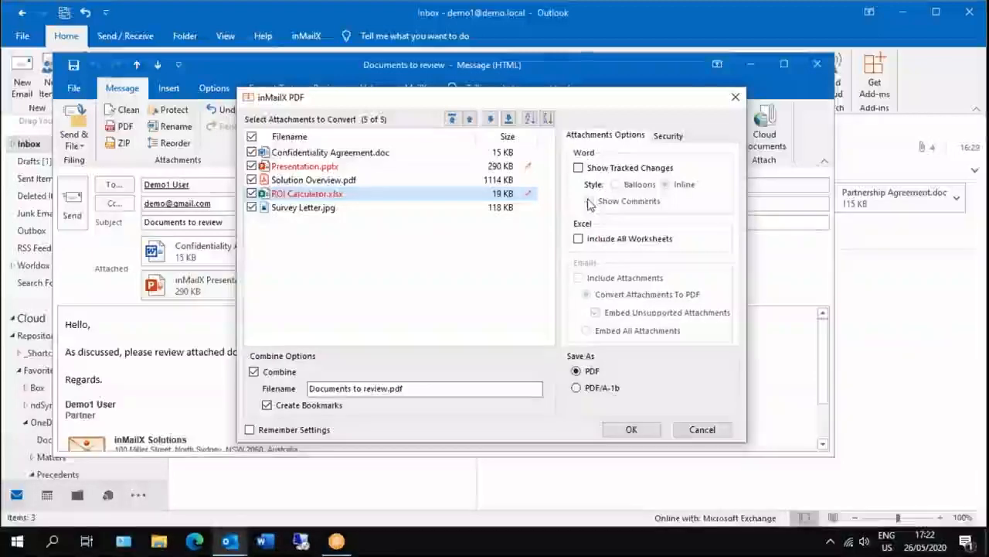
Try out the PDF's open password and restrictions password options, including allowing document printing, and leave both passwords turned off
left_click(667, 137)
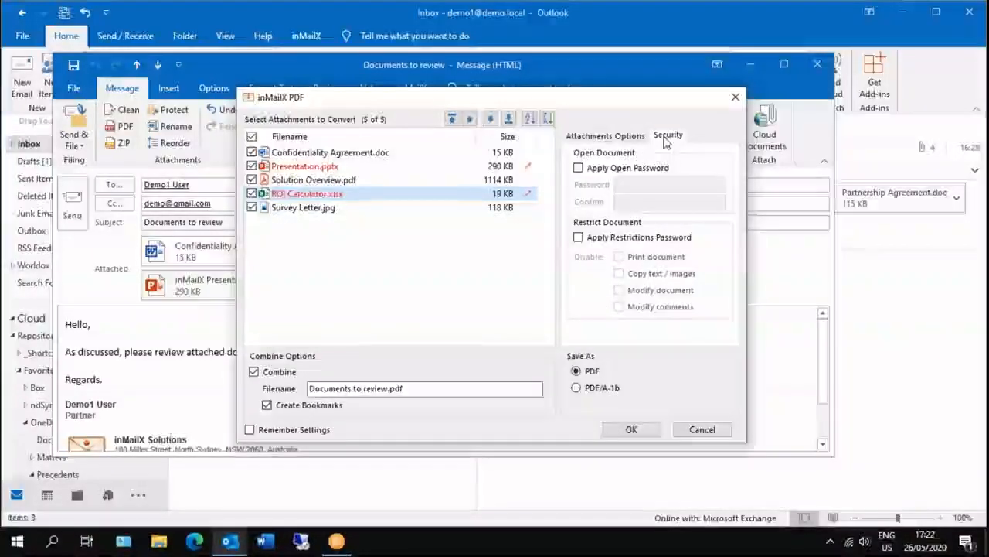
left_click(580, 168)
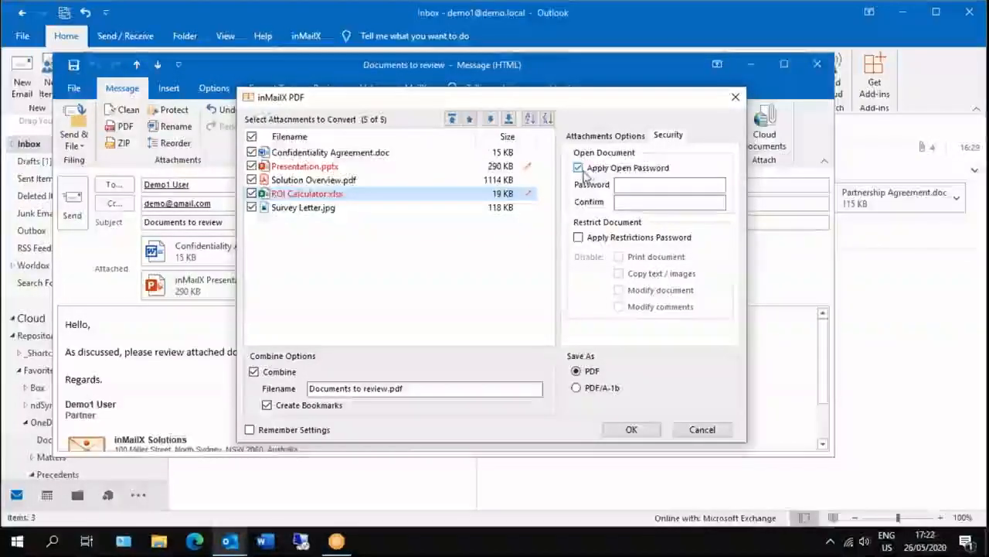
left_click(579, 169)
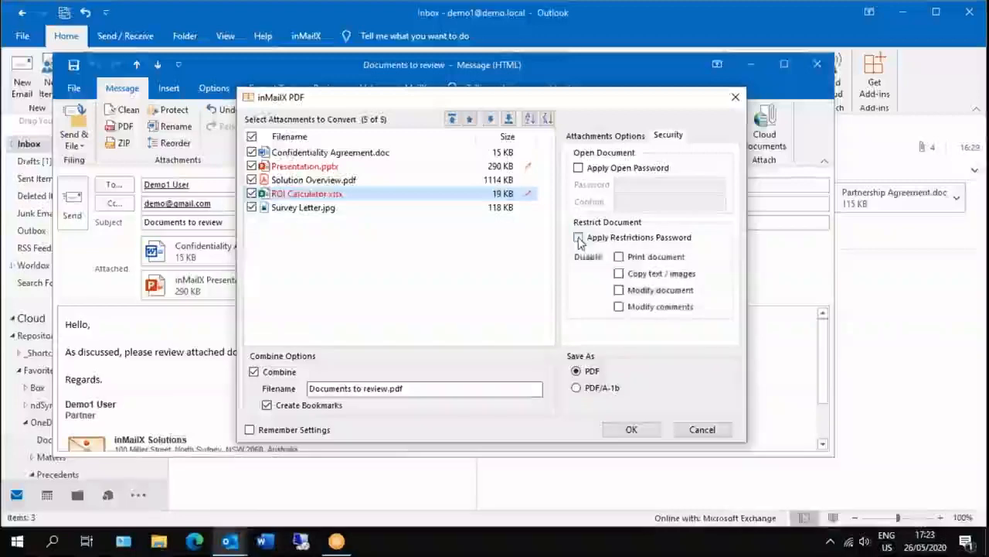
left_click(579, 238)
left_click(619, 257)
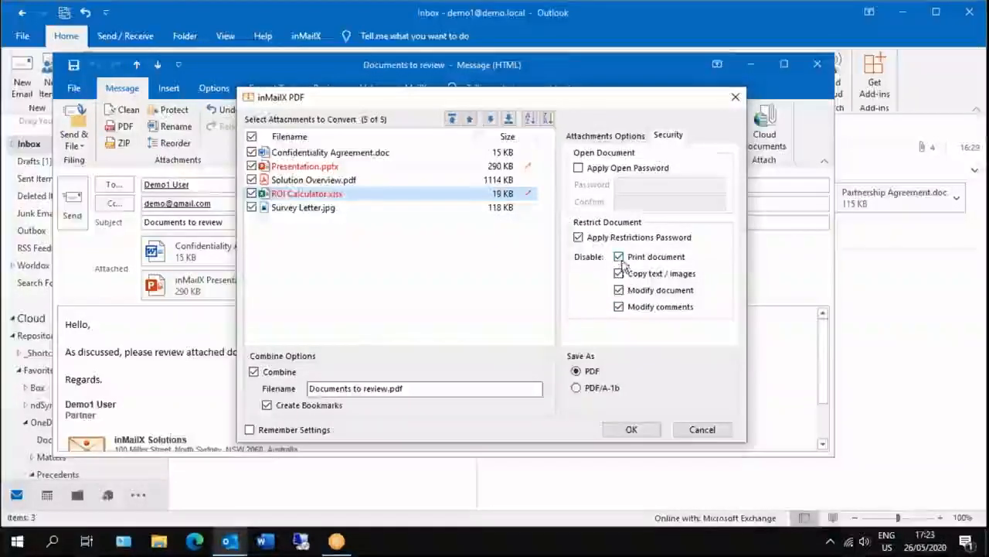
left_click(618, 257)
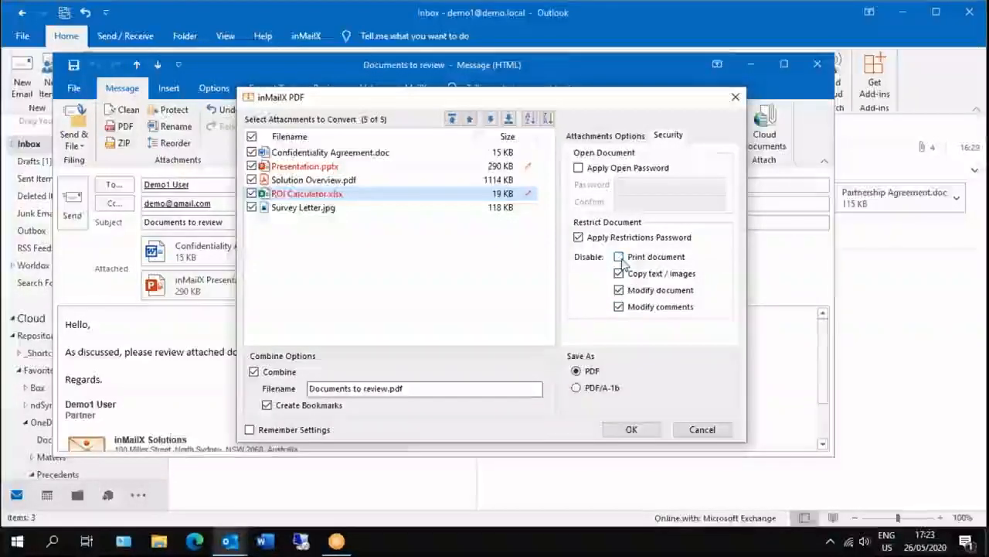
left_click(579, 239)
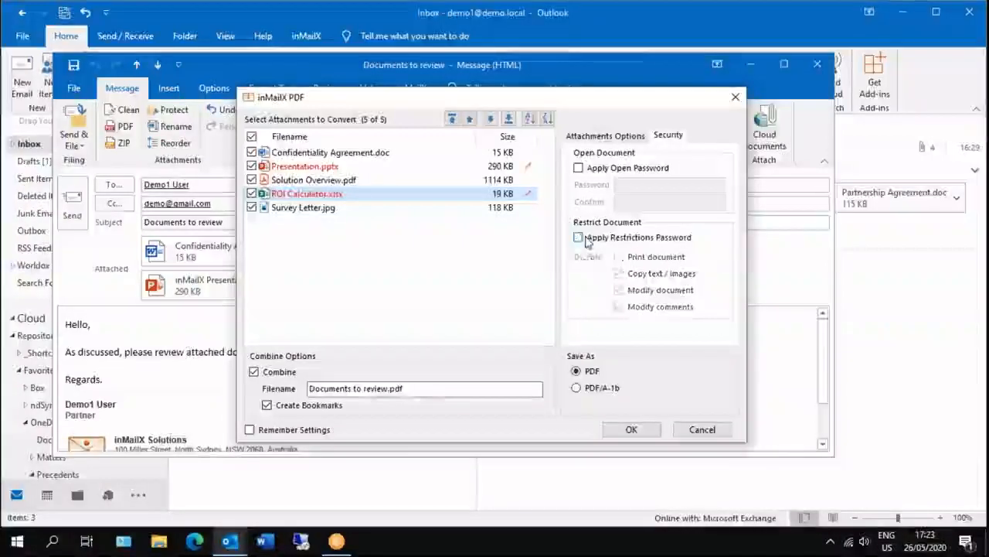
Keep PDF rather than PDF/A-1b as the output format and convert the five attachments into the combined file
left_click(579, 389)
left_click(578, 371)
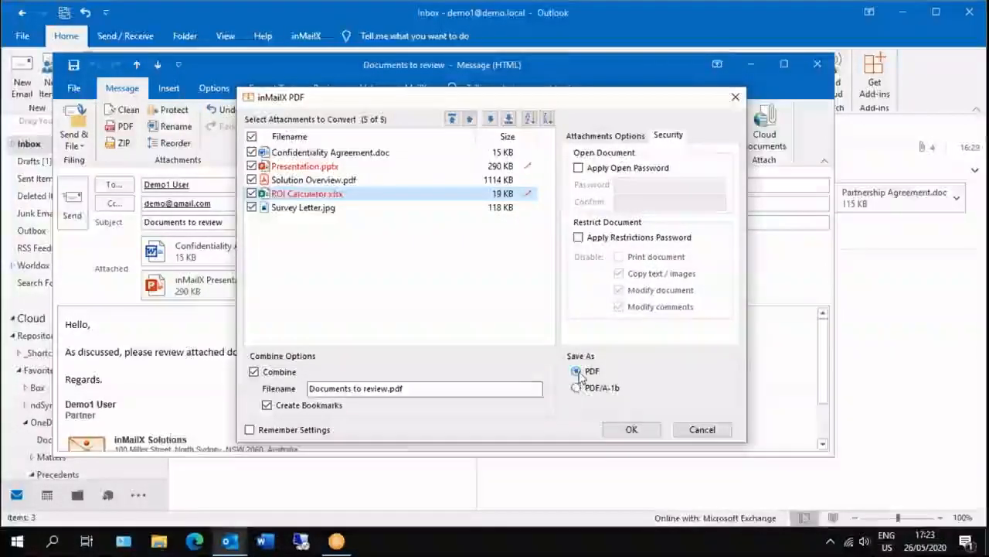
left_click(627, 430)
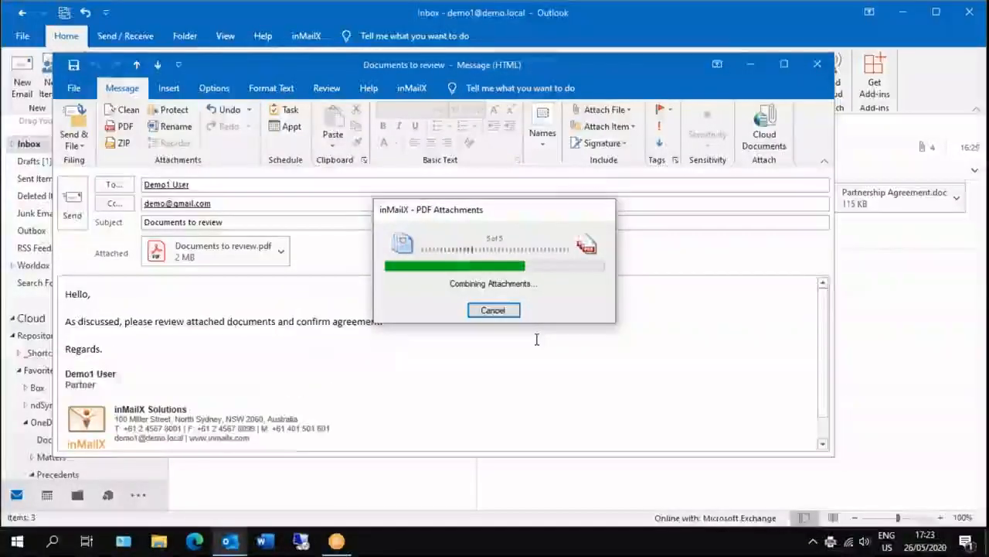
Open the attached Documents to review.pdf, check each of its five bookmarked sections, and return to the email
double_click(250, 258)
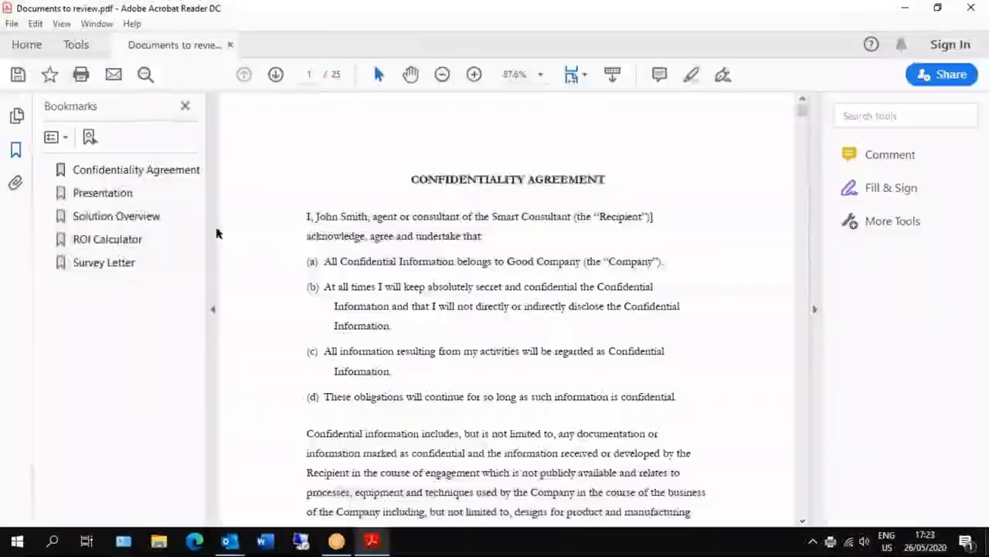
left_click(135, 170)
left_click(122, 193)
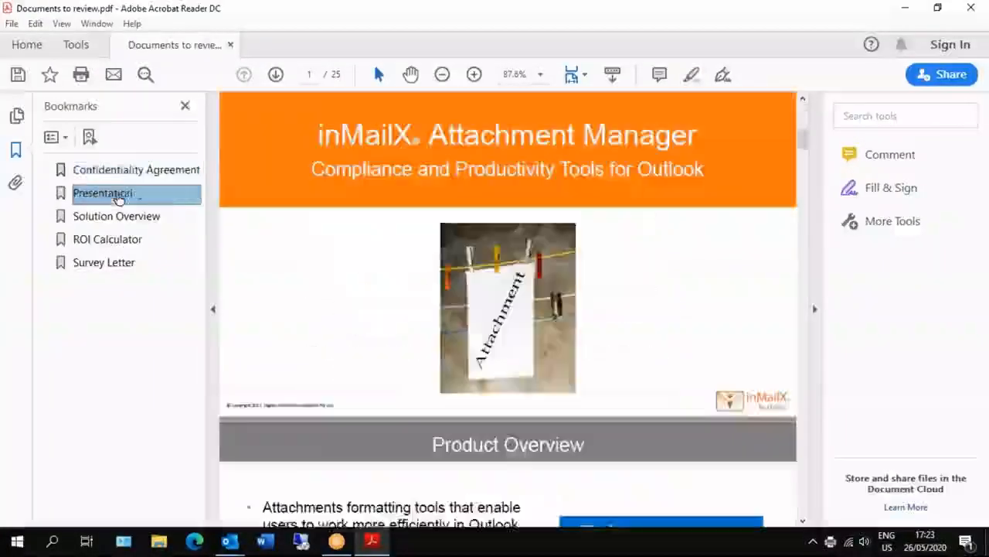
left_click(95, 216)
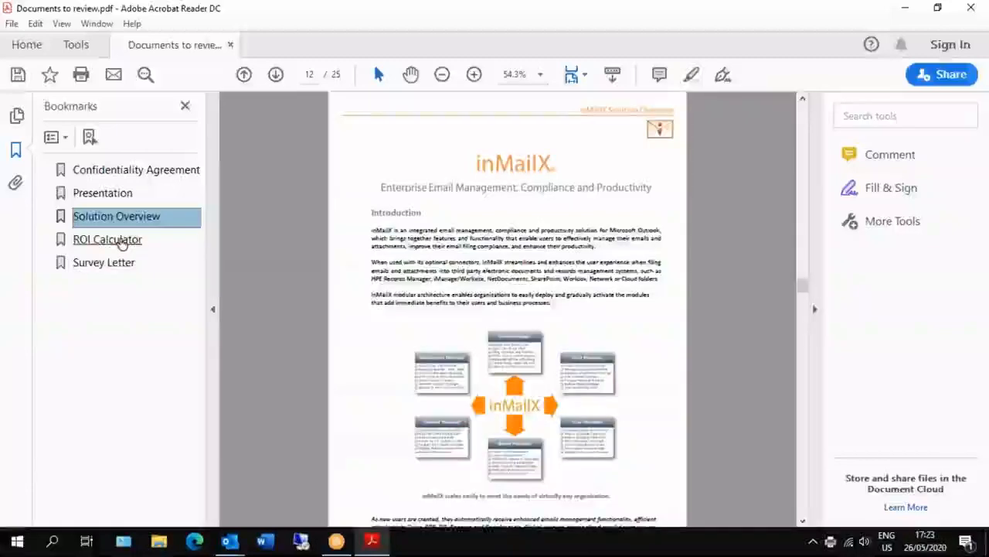
left_click(116, 240)
left_click(120, 263)
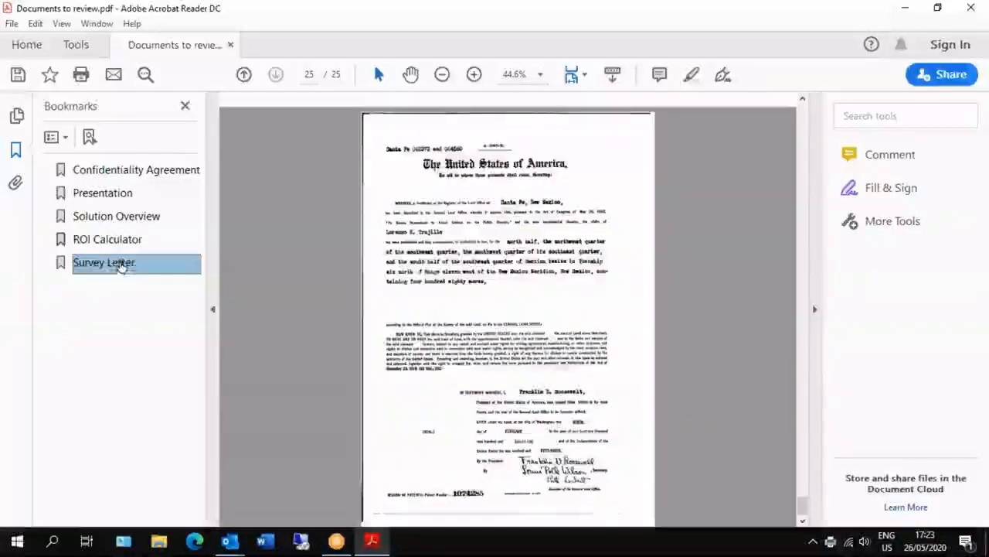
left_click(106, 172)
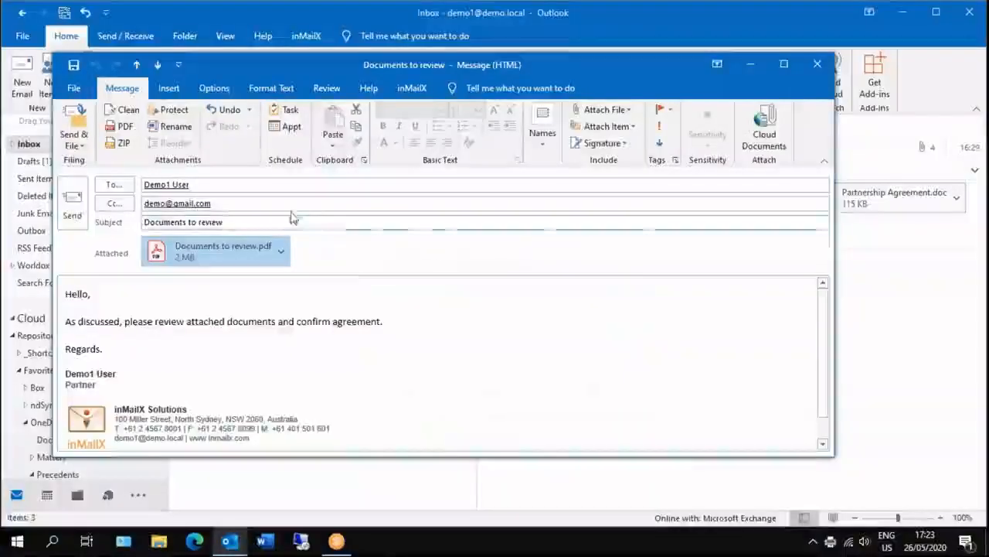
Undo the PDF conversion of the attachments, look at the attachment undo history, and redo the conversion
left_click(231, 111)
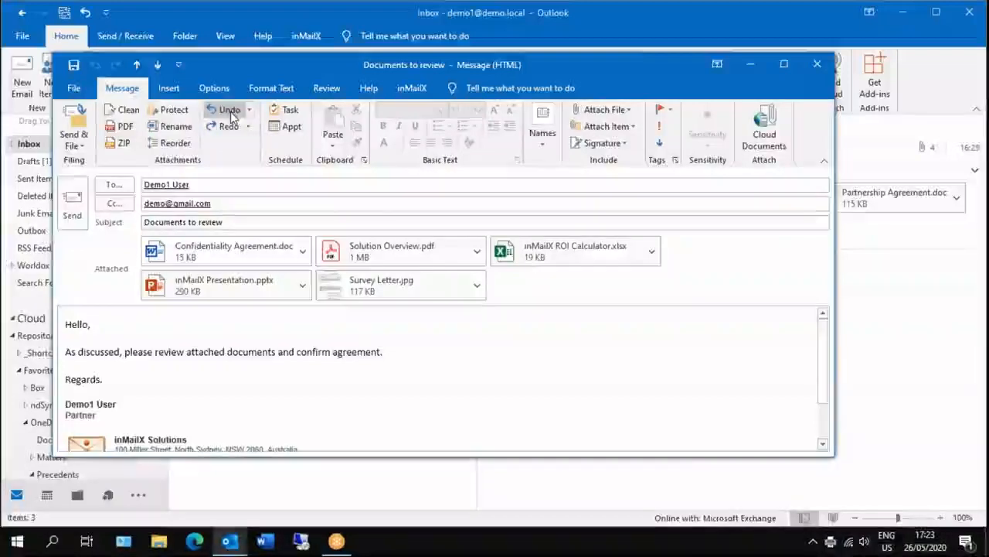
left_click(249, 110)
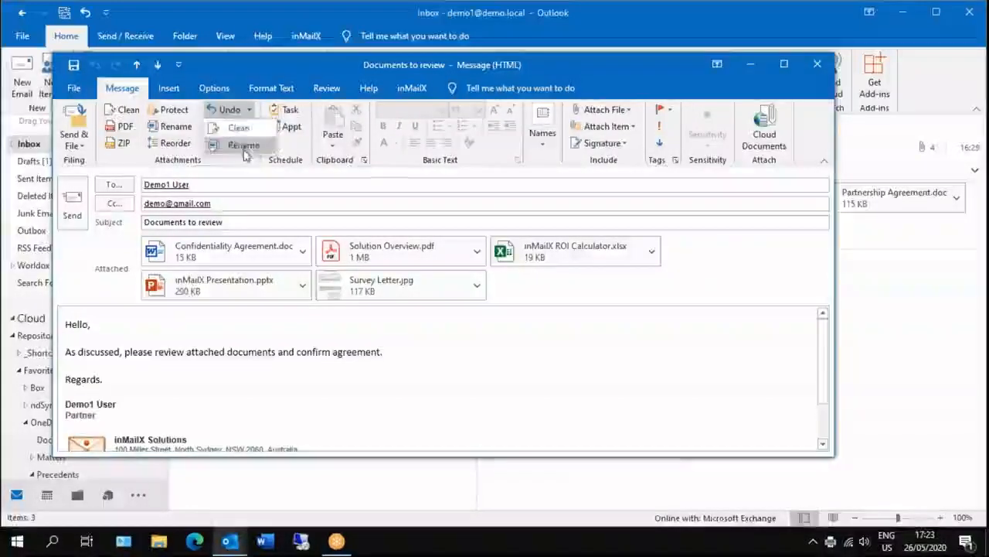
left_click(241, 129)
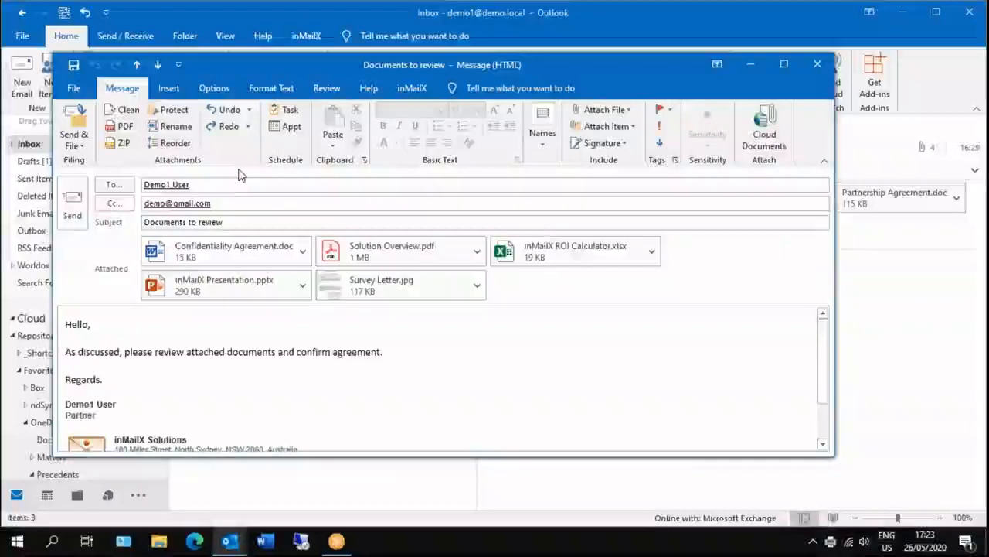
left_click(230, 128)
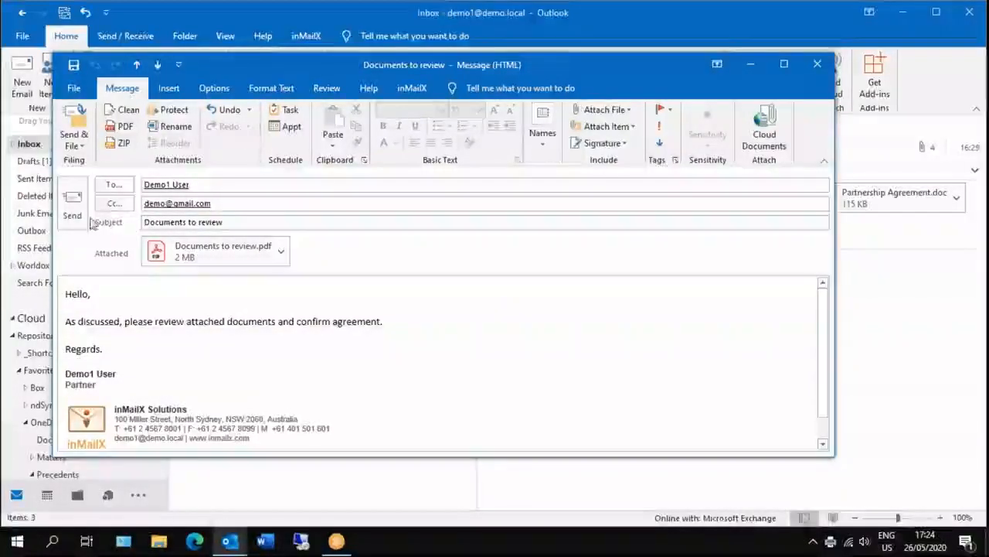
Start sending the email, confirm the internal recipient and the attachment in Send Guard, and check the PDF's bookmarked sections from there
left_click(72, 203)
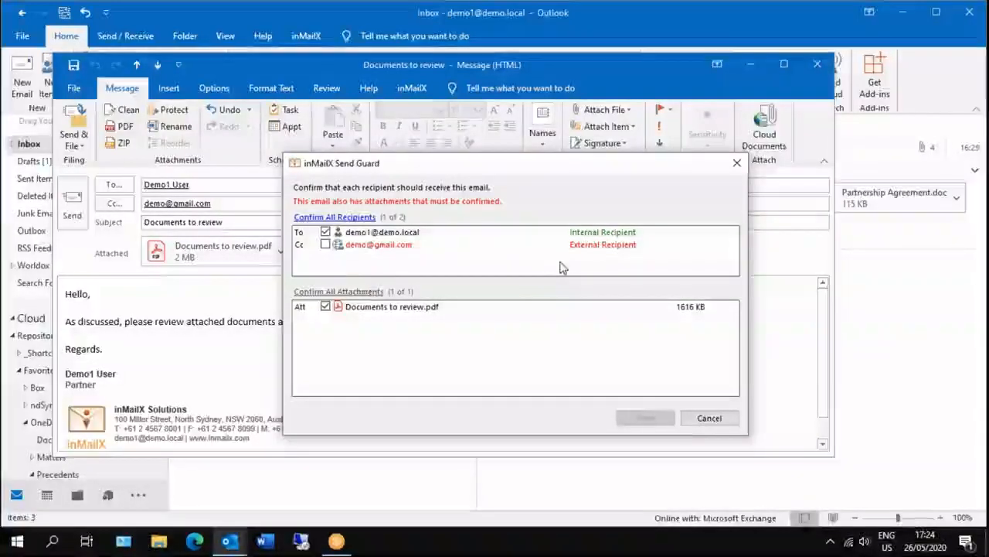
right_click(401, 306)
left_click(441, 315)
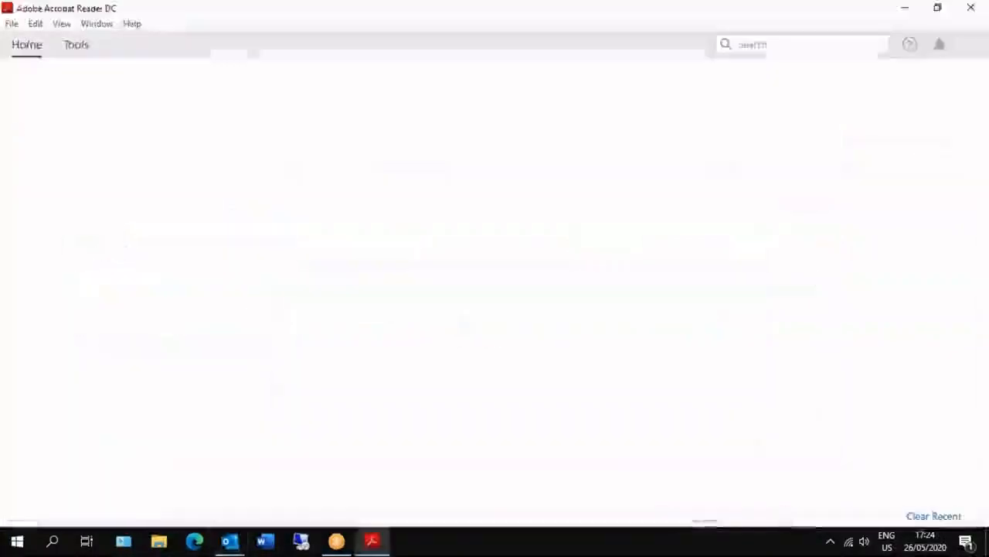
left_click(120, 193)
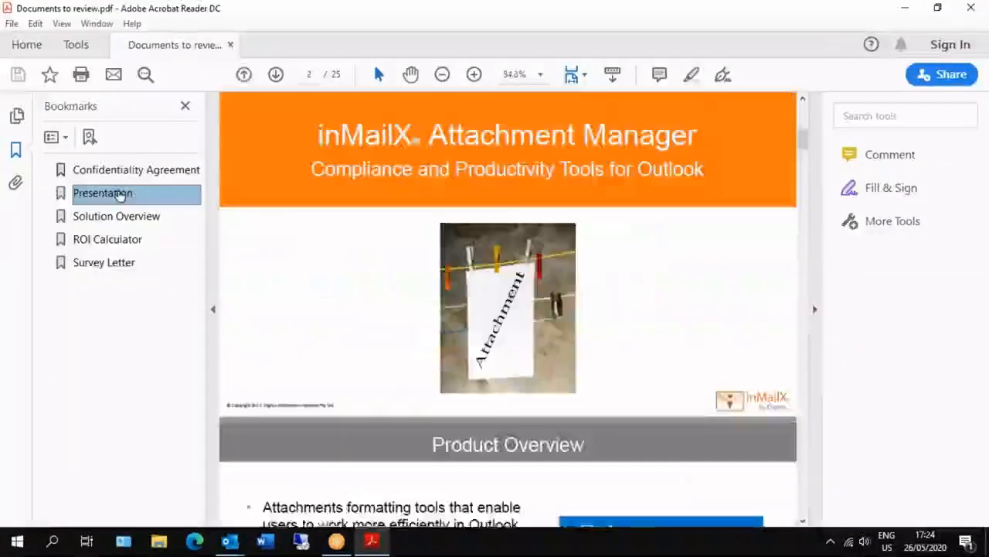
left_click(121, 172)
left_click(971, 8)
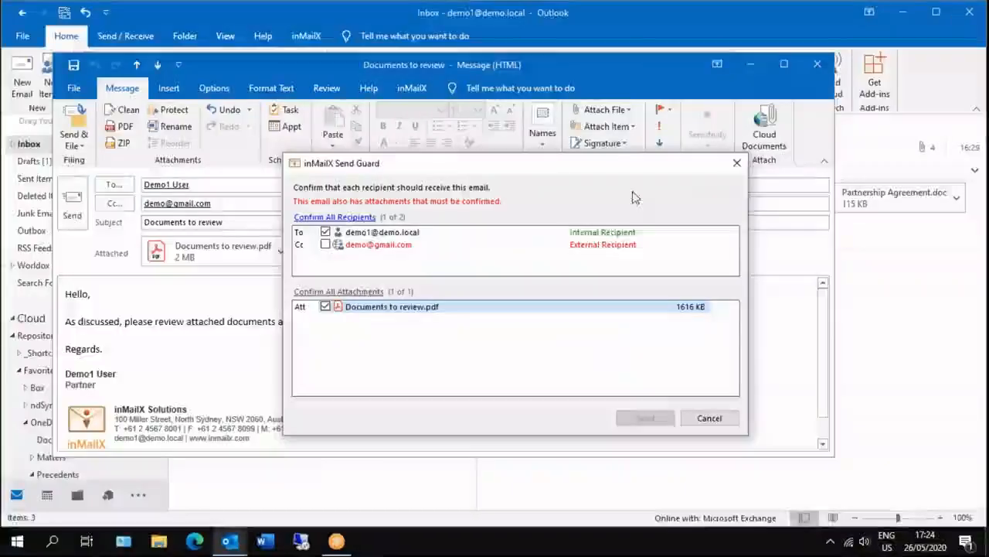
Remove the external Cc recipient in Send Guard and send the email with Documents to review.pdf
left_click(382, 245)
right_click(381, 246)
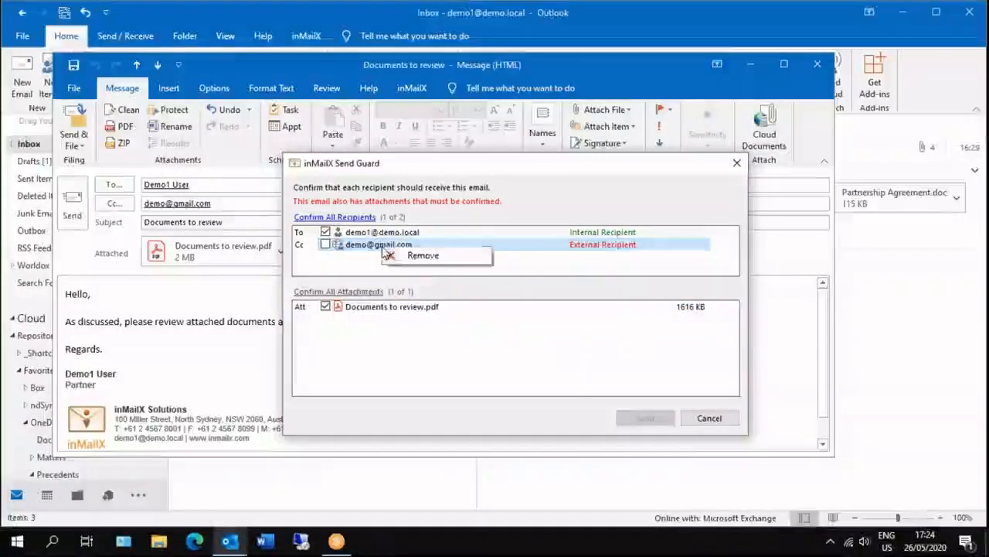
left_click(394, 256)
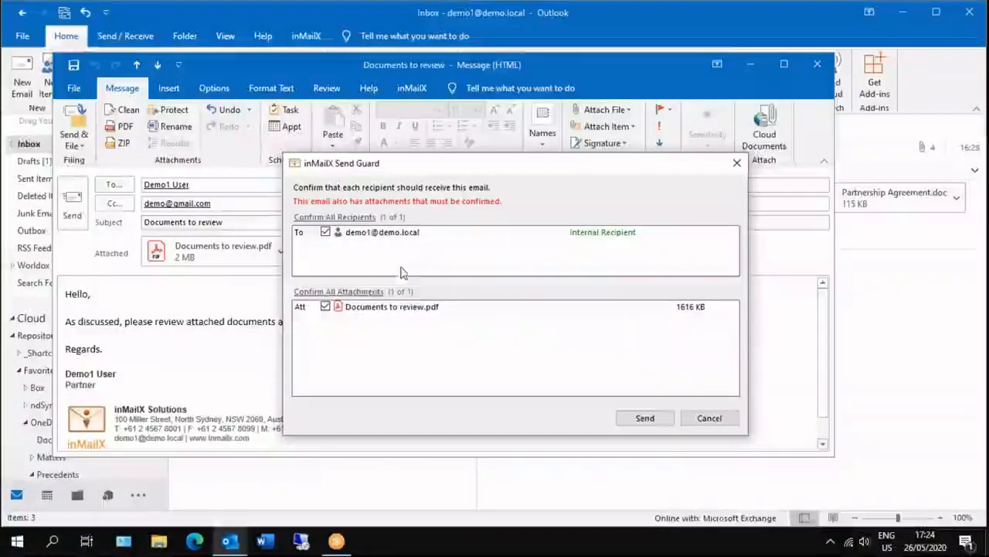
right_click(402, 312)
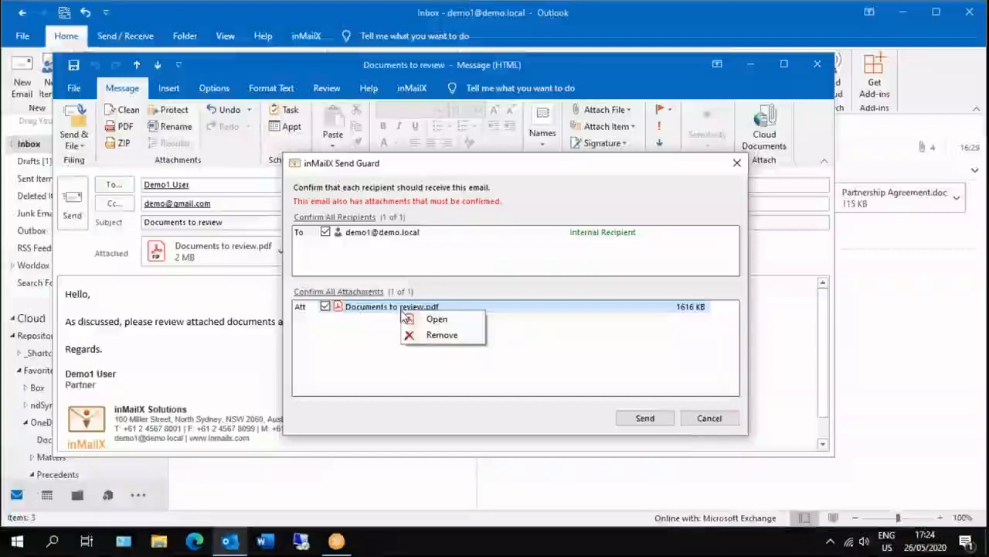
left_click(430, 263)
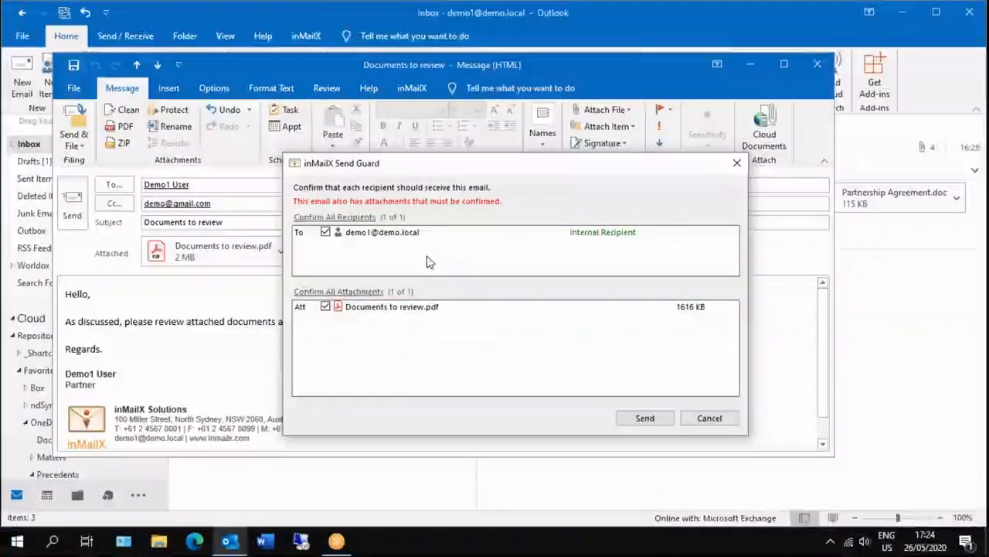
left_click(644, 418)
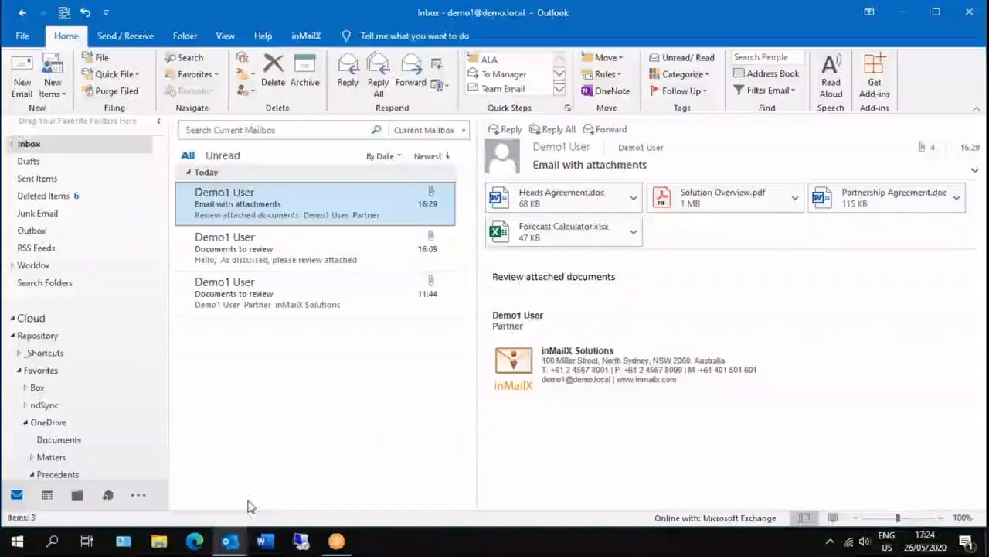
Switch to the Important Email message and send it with a follow-up task and appointment
left_click(242, 546)
left_click(237, 488)
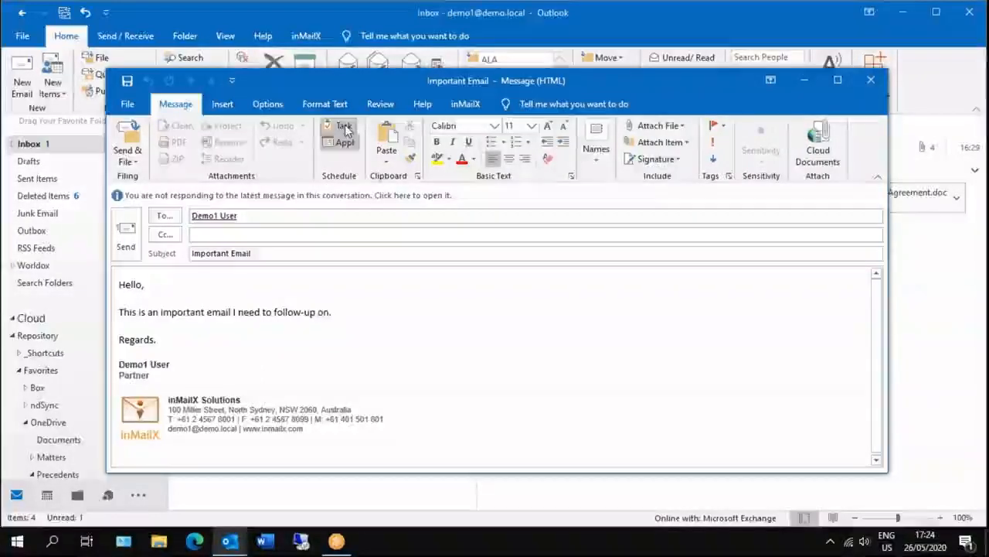
left_click(128, 237)
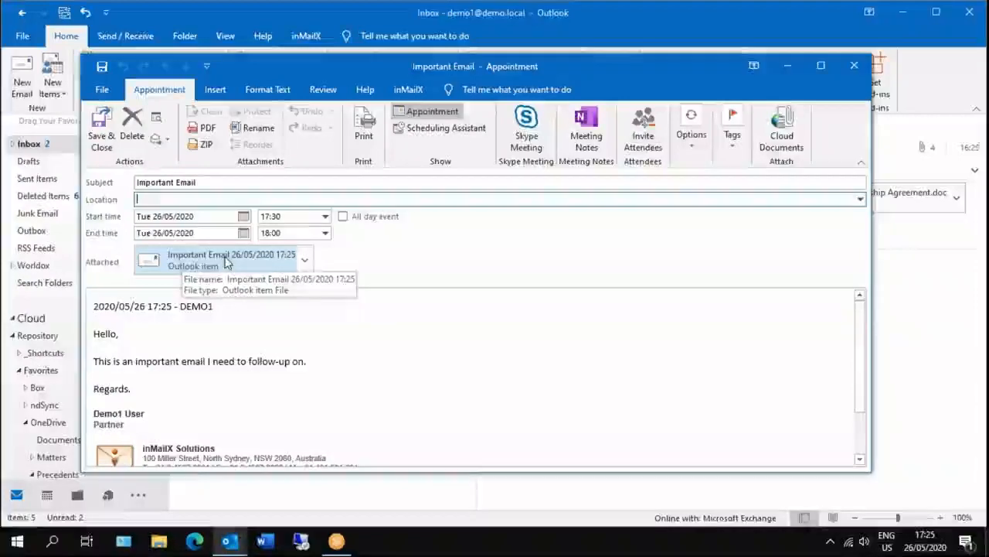
Set the start date of the Important Email appointment to Thu 4/06/2020, and save and close the appointment
left_click(243, 218)
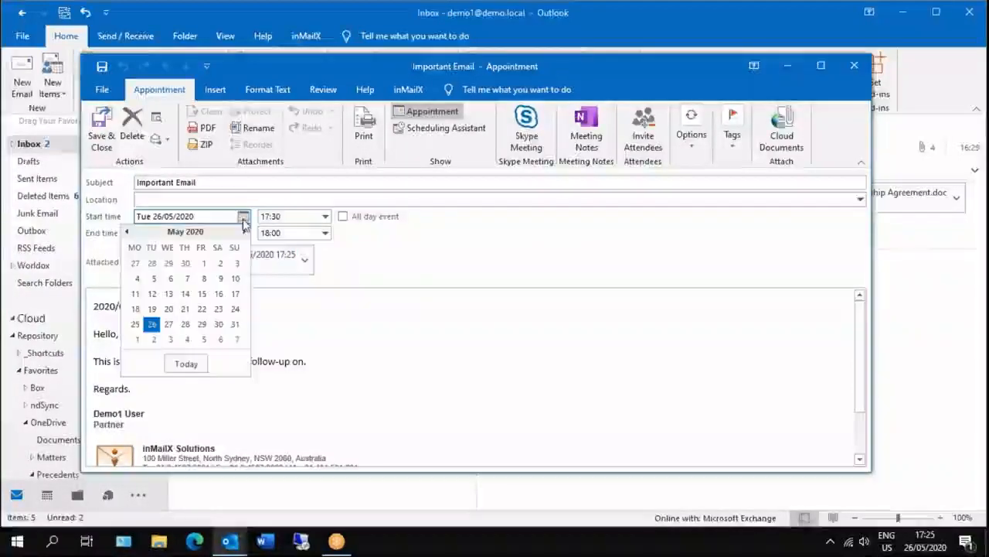
left_click(188, 340)
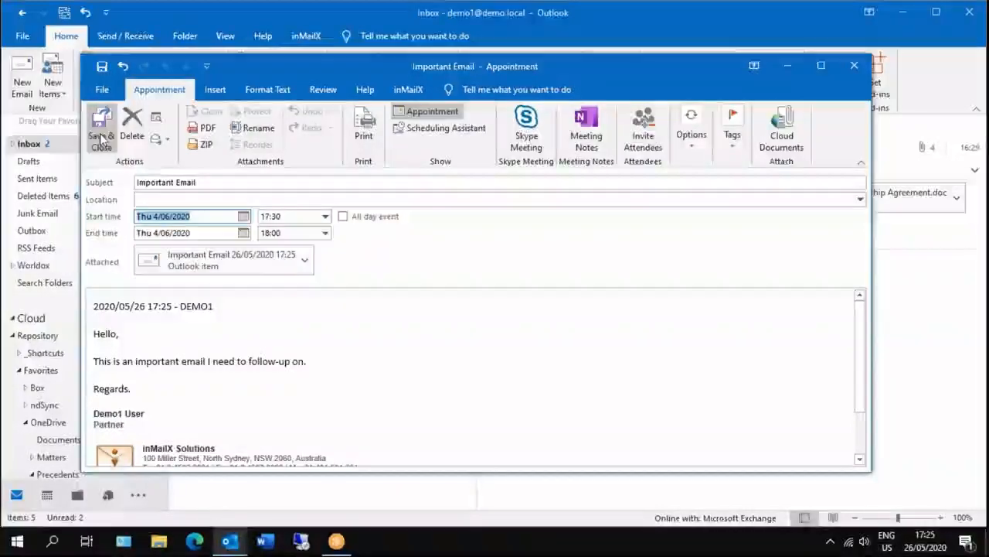
left_click(101, 137)
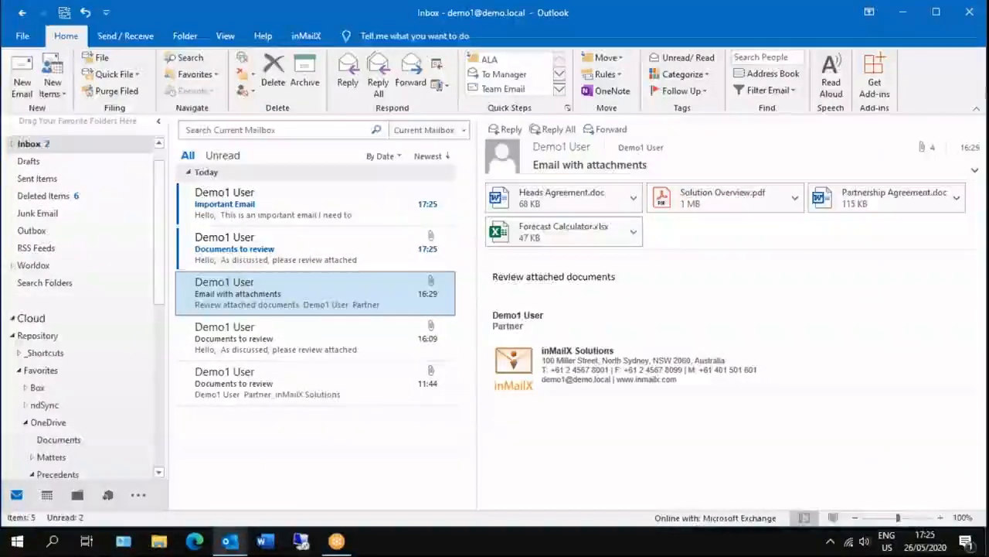
Open the Email with attachments message and start a reply that keeps its attachments
double_click(239, 301)
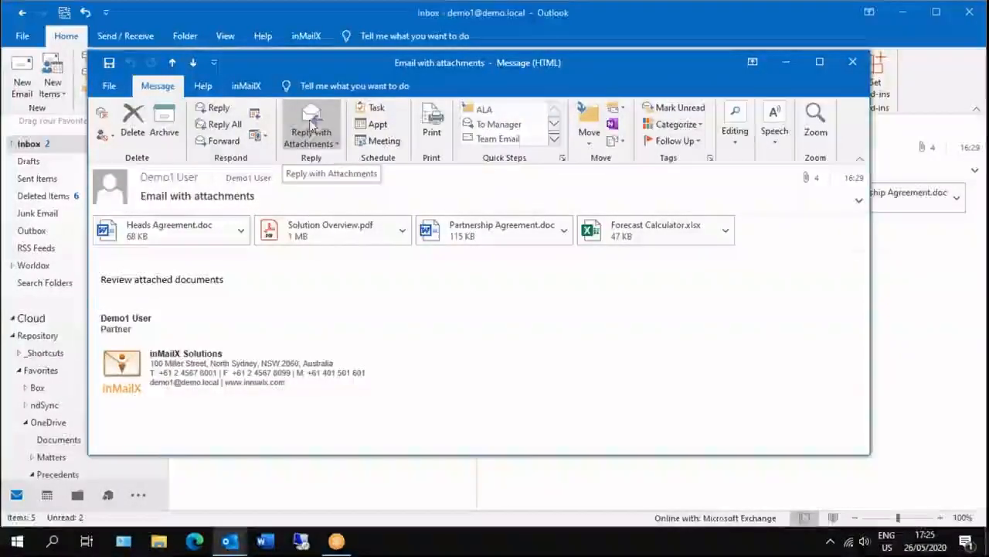
left_click(313, 141)
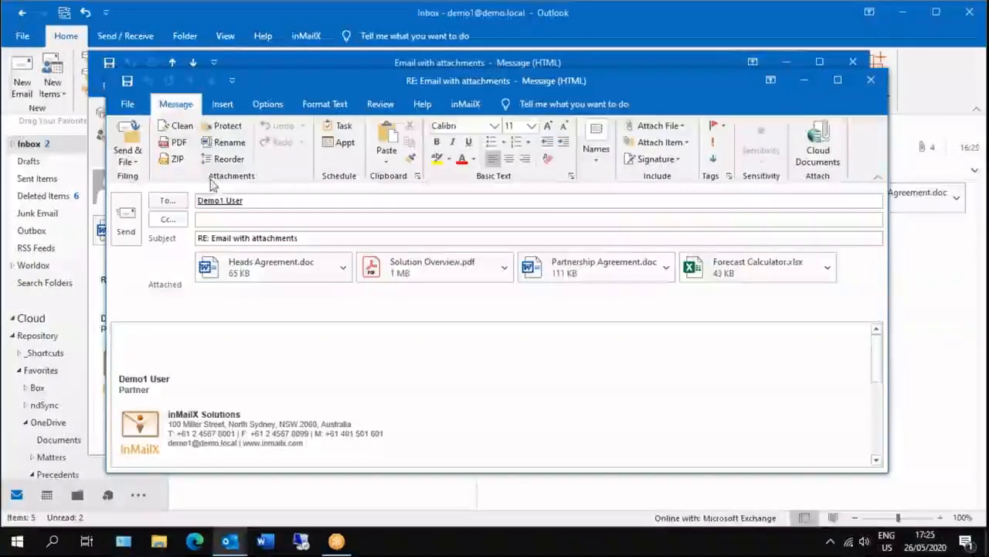
Compress all four reply attachments into a Compressed Attachments ZIP with an open password and AES 128 bit encryption, and undo the compression
left_click(177, 159)
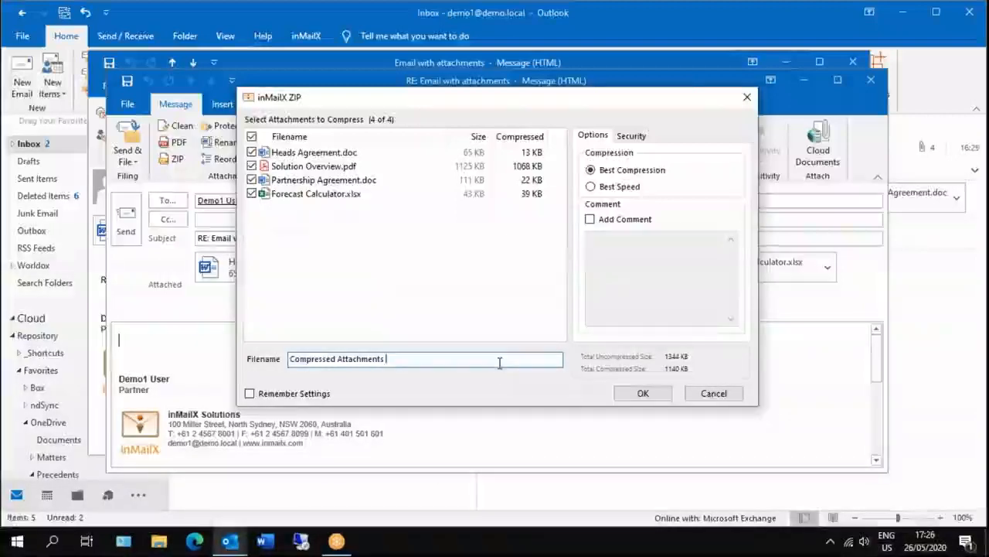
left_click(640, 137)
left_click(635, 169)
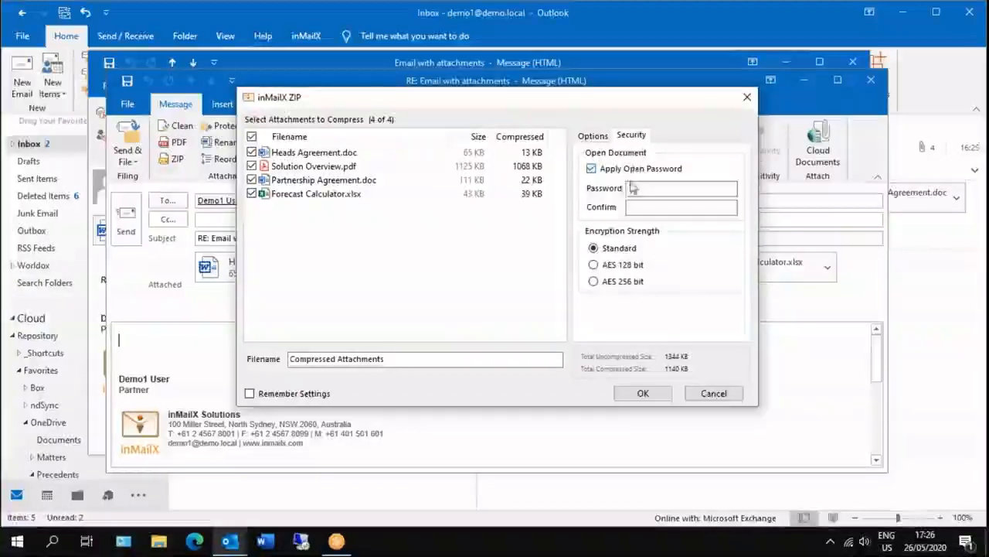
left_click(621, 265)
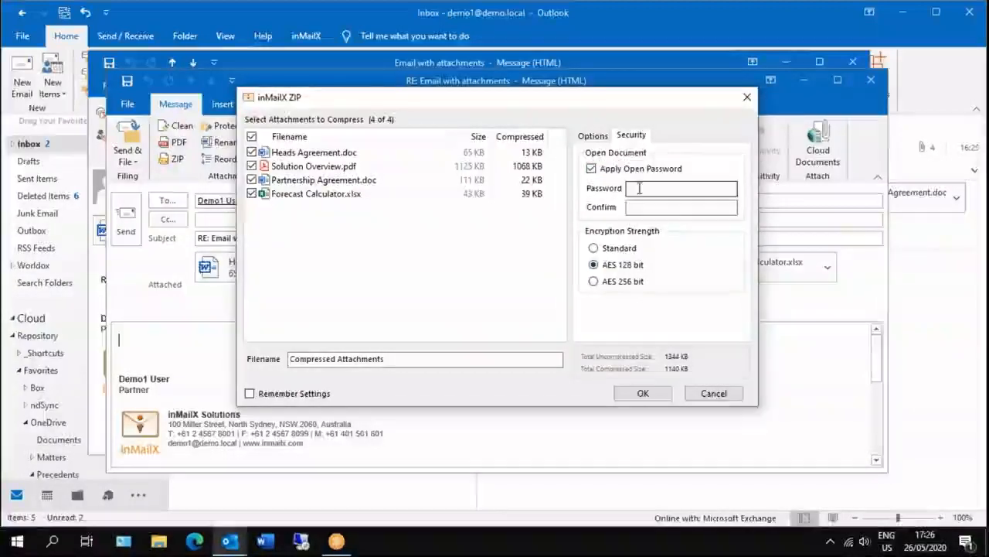
type("***")
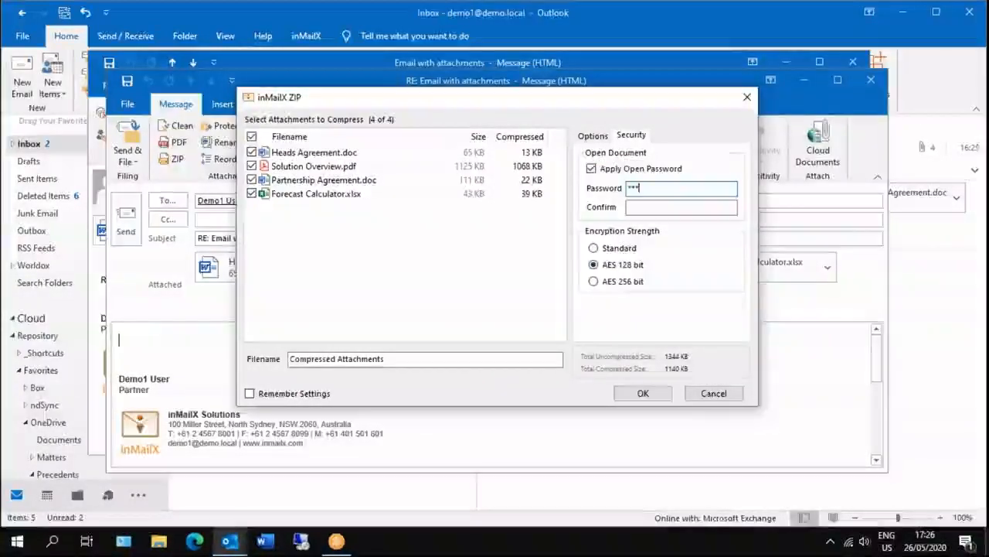
left_click(635, 207)
type("**")
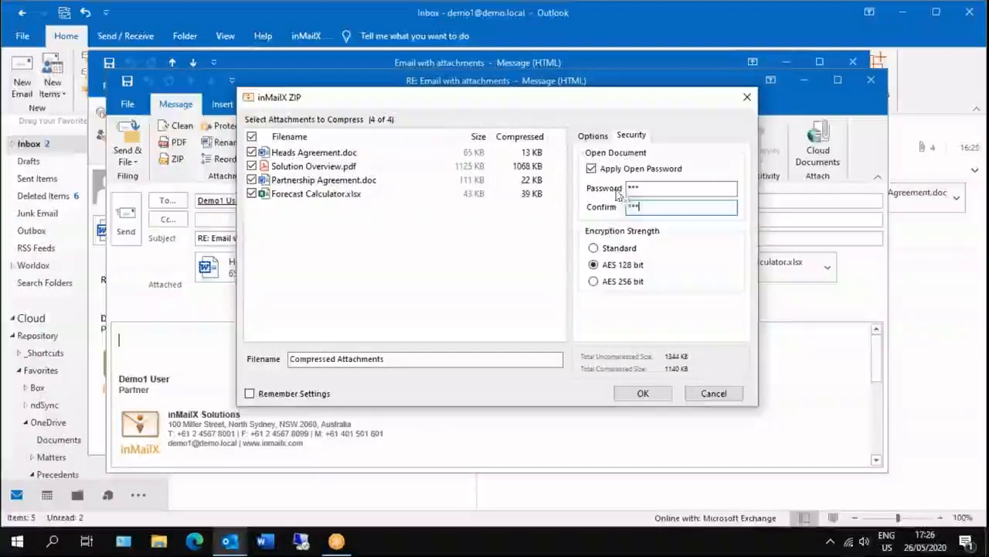
type("*")
left_click(593, 168)
left_click(593, 168)
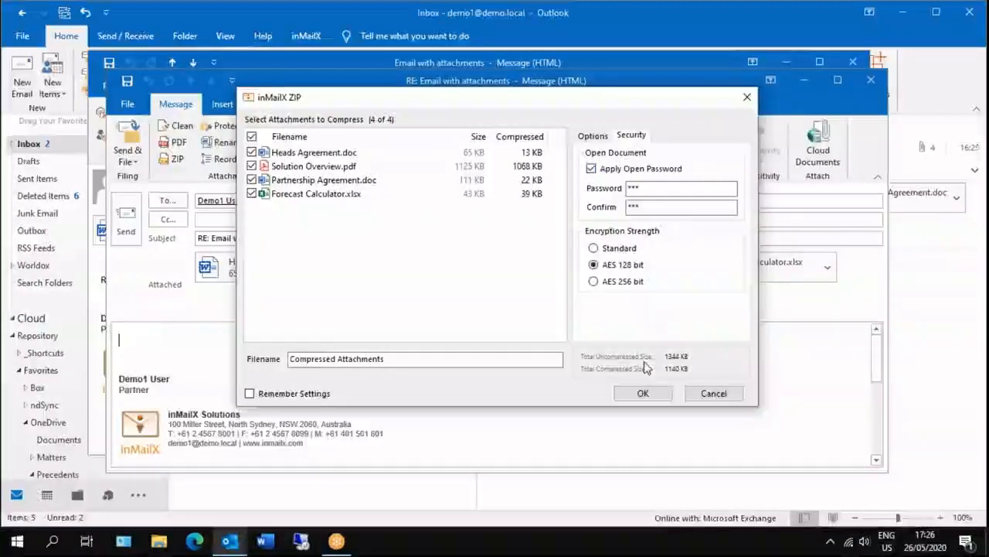
left_click(643, 392)
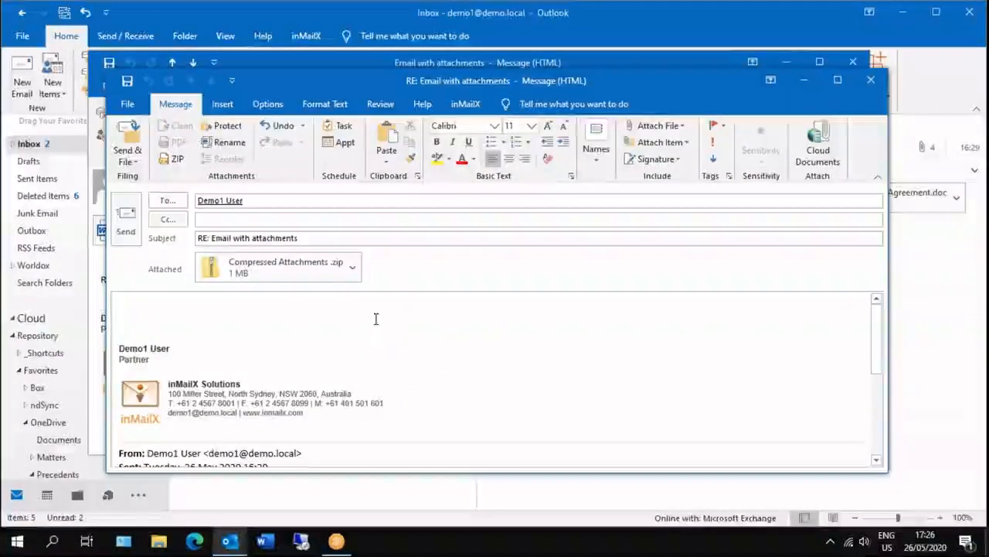
left_click(283, 126)
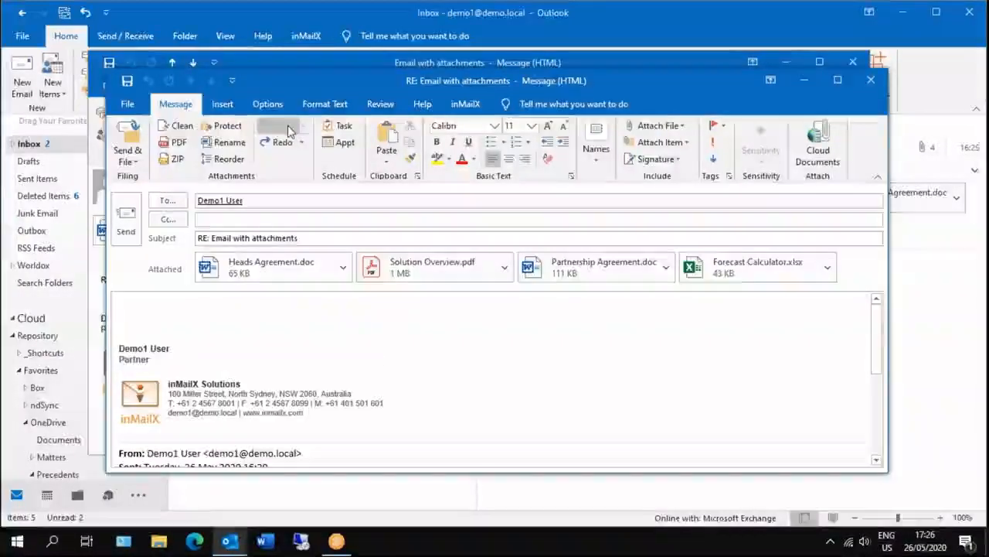
Send the reply with its attachments, and close the original message to move on to the Sensitive documents draft
left_click(127, 227)
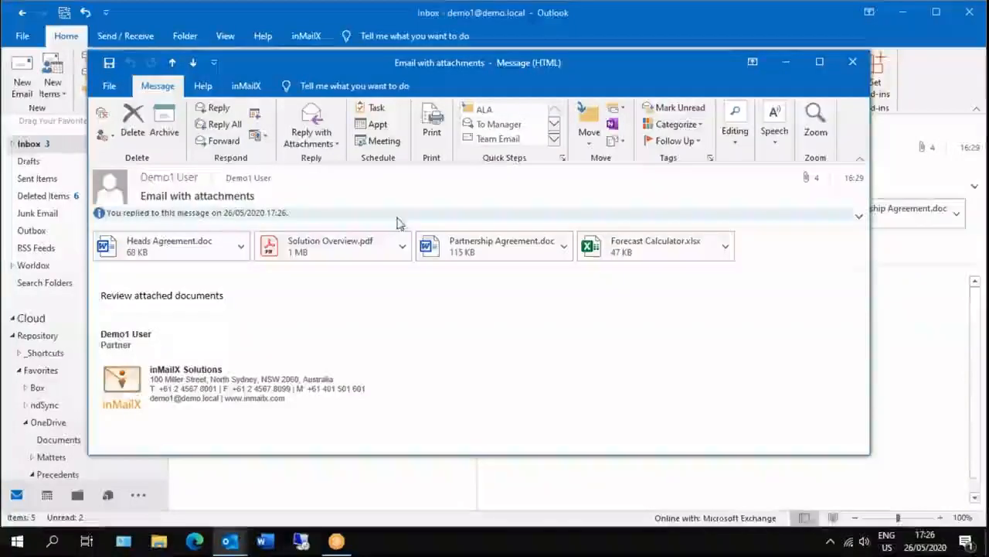
left_click(852, 62)
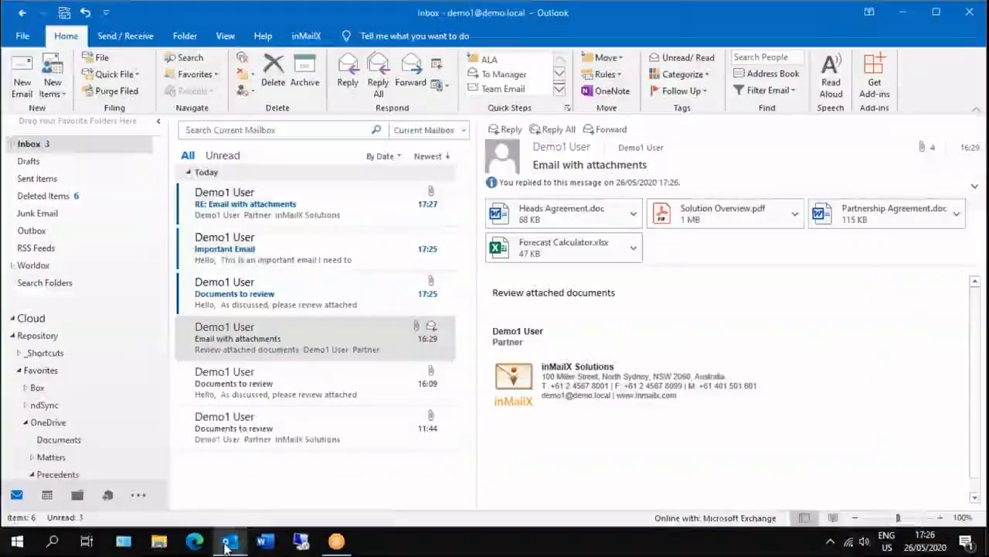
mouse_move(228, 541)
left_click(305, 510)
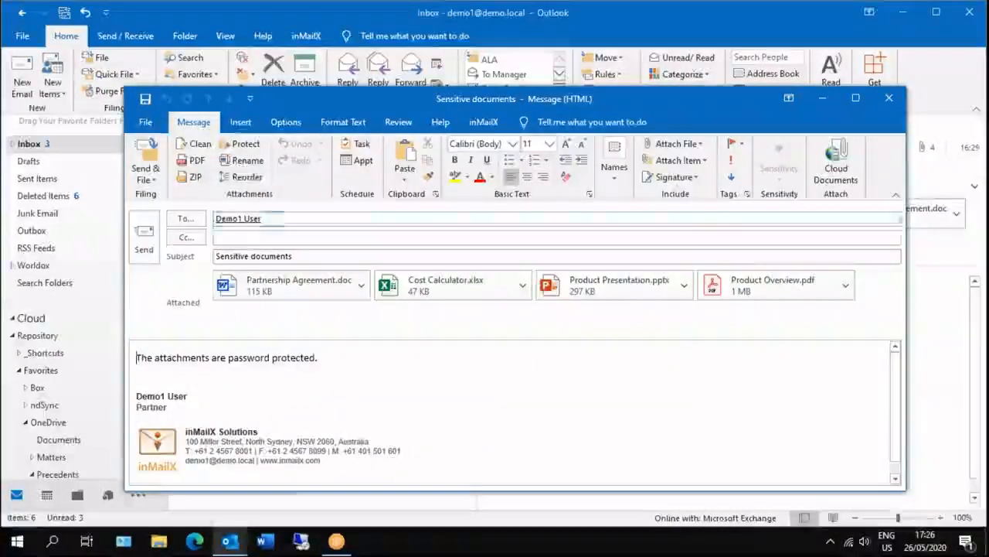
Protect all four attachments of the Sensitive documents email with an open password, and undo the protection
left_click(242, 144)
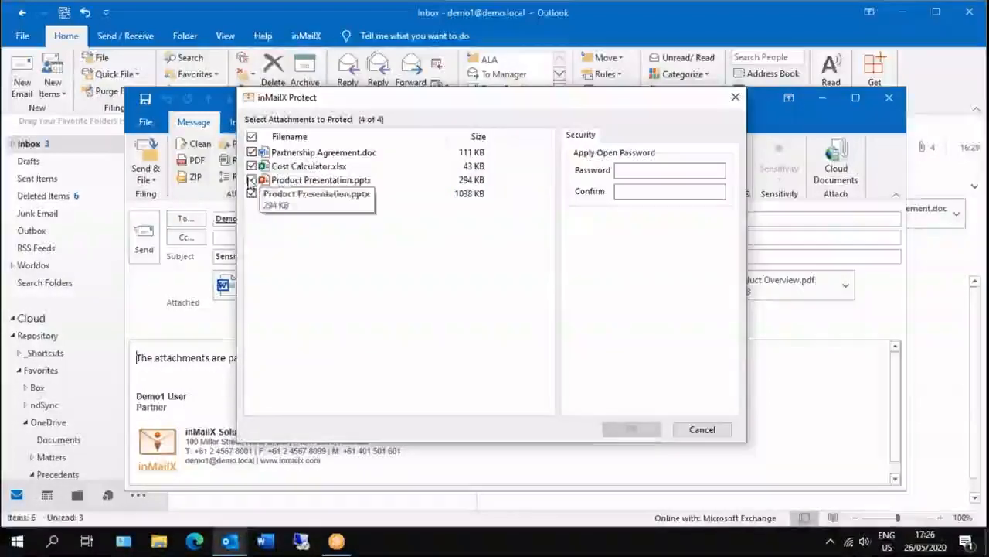
left_click(251, 153)
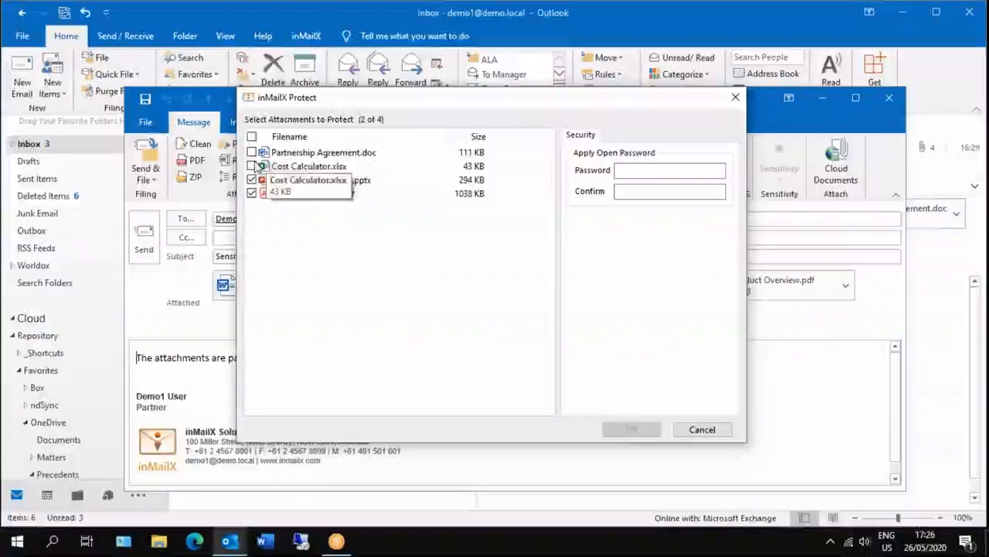
left_click(252, 152)
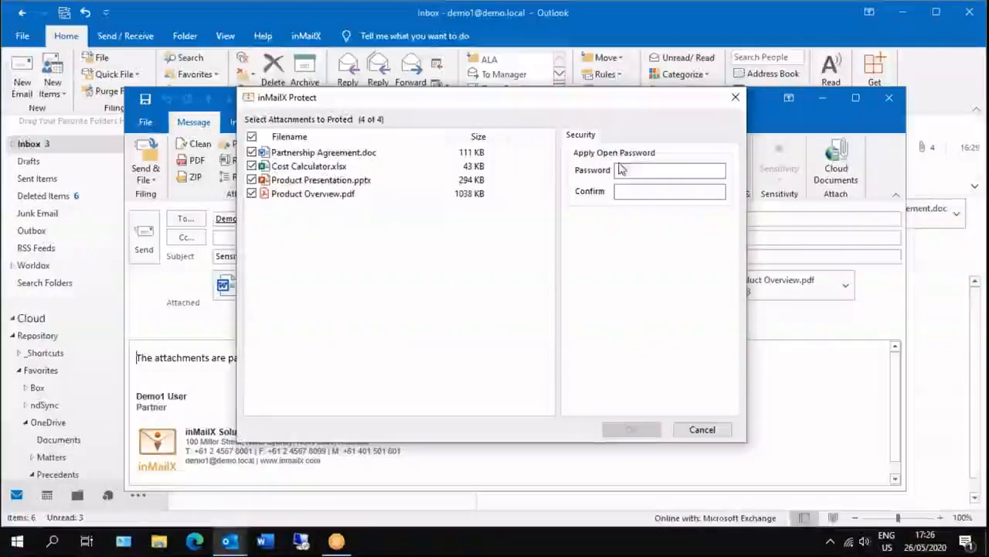
type("***")
left_click(621, 191)
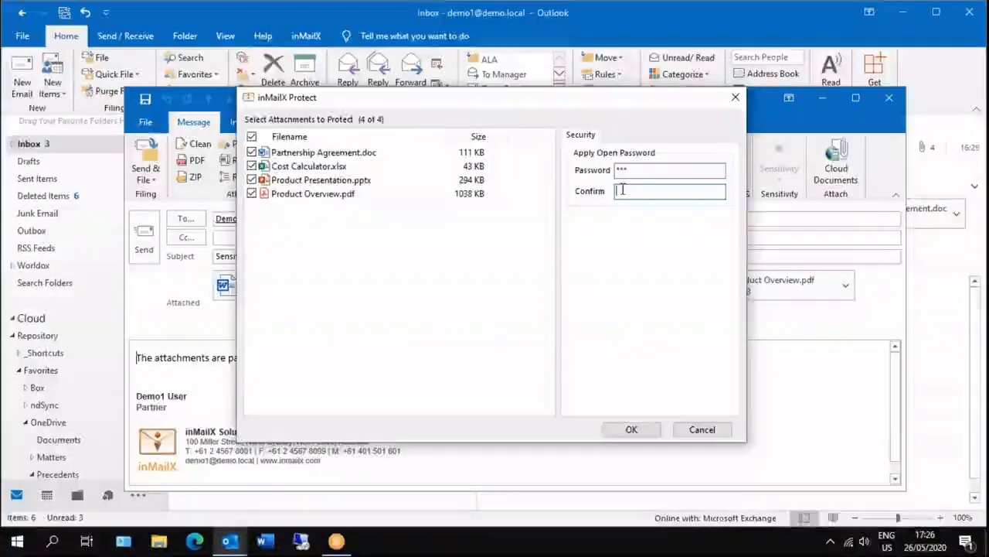
type("***")
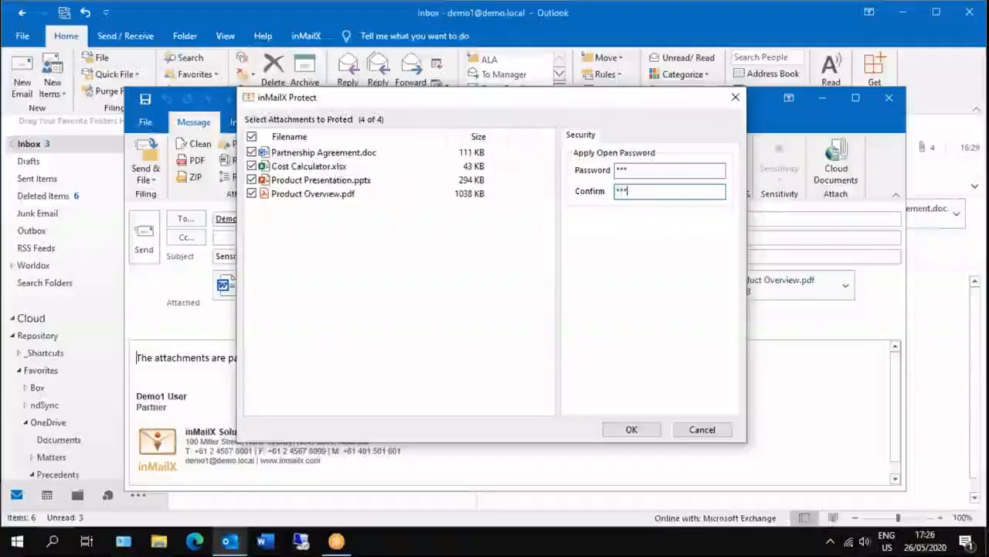
left_click(653, 431)
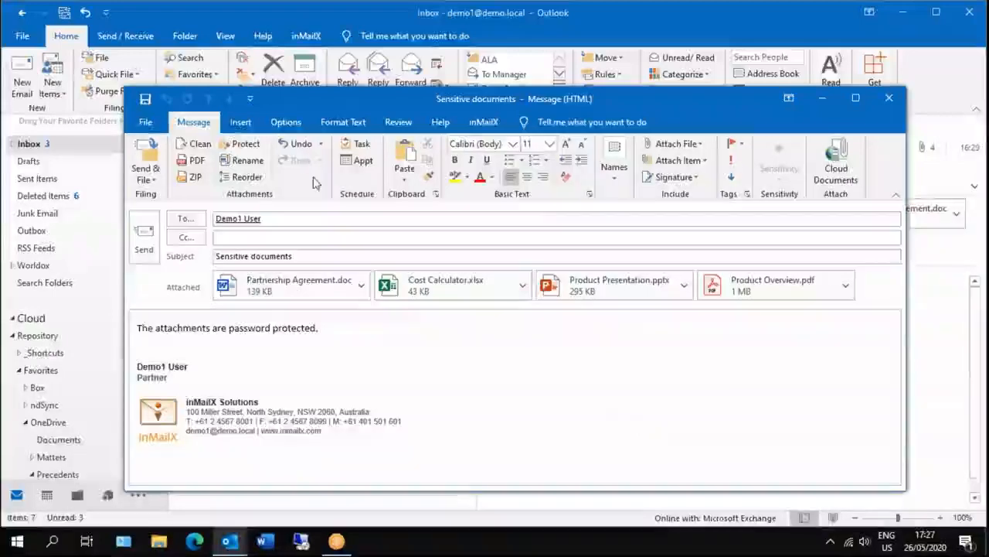
left_click(303, 144)
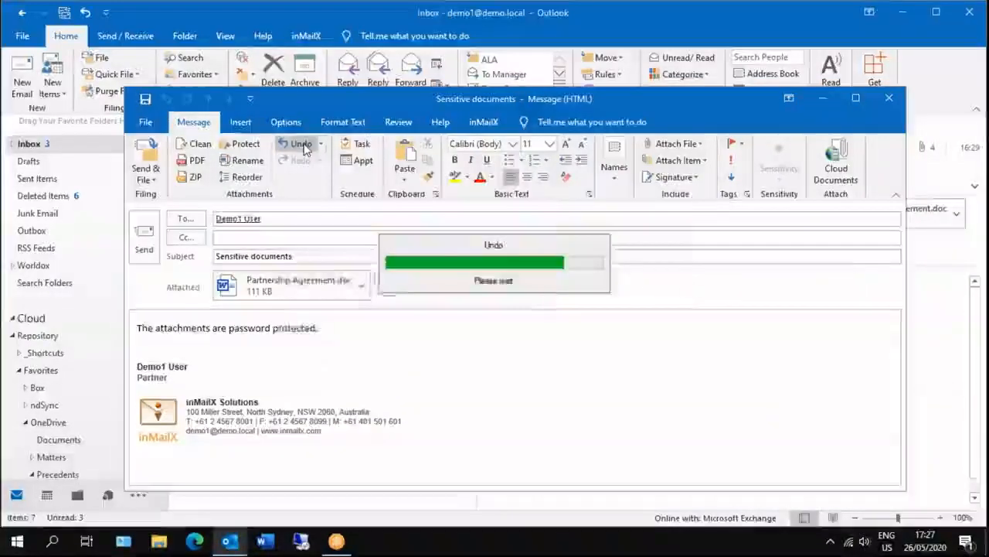
Reapply inMailX protection to all four Sensitive documents attachments, entering and confirming an open password
left_click(249, 149)
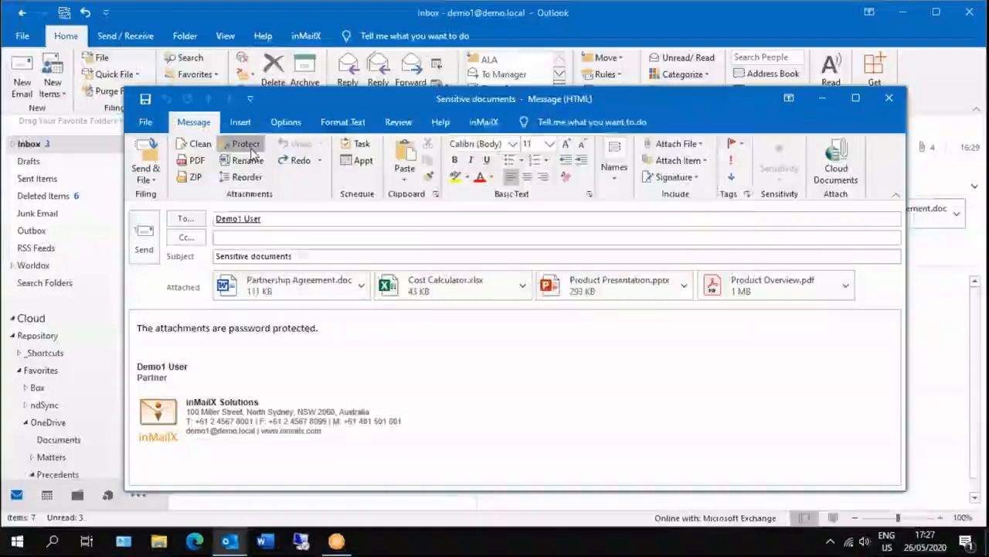
left_click(637, 170)
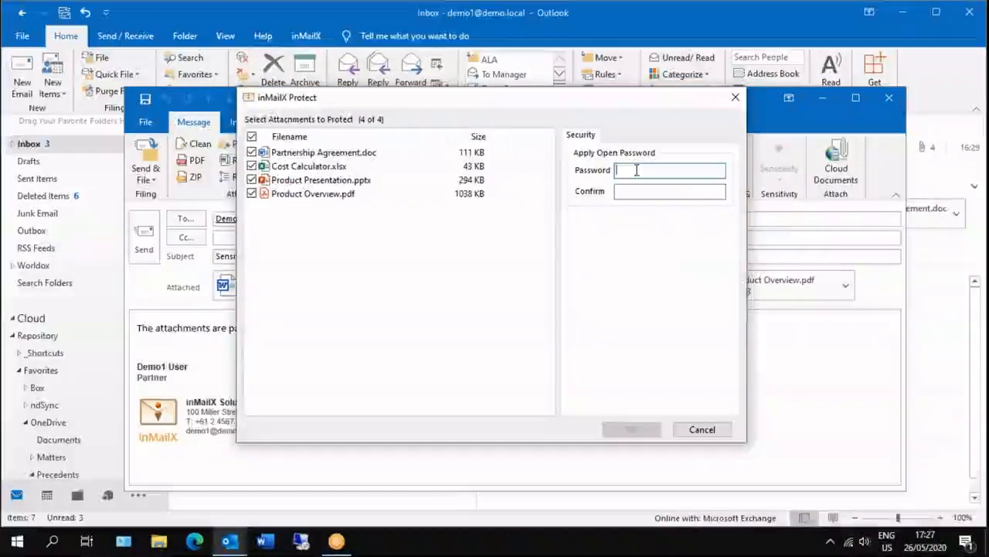
type("****")
left_click(636, 189)
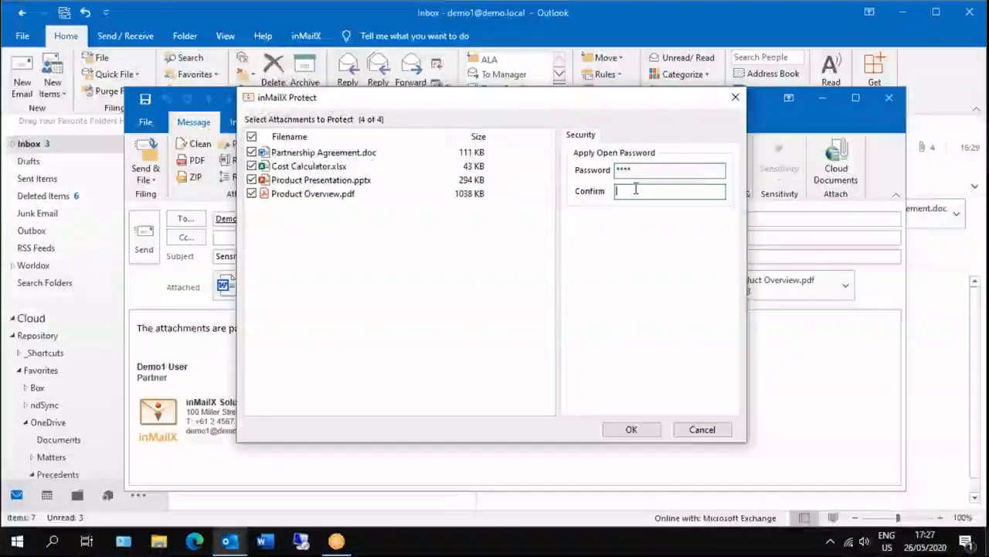
type("***")
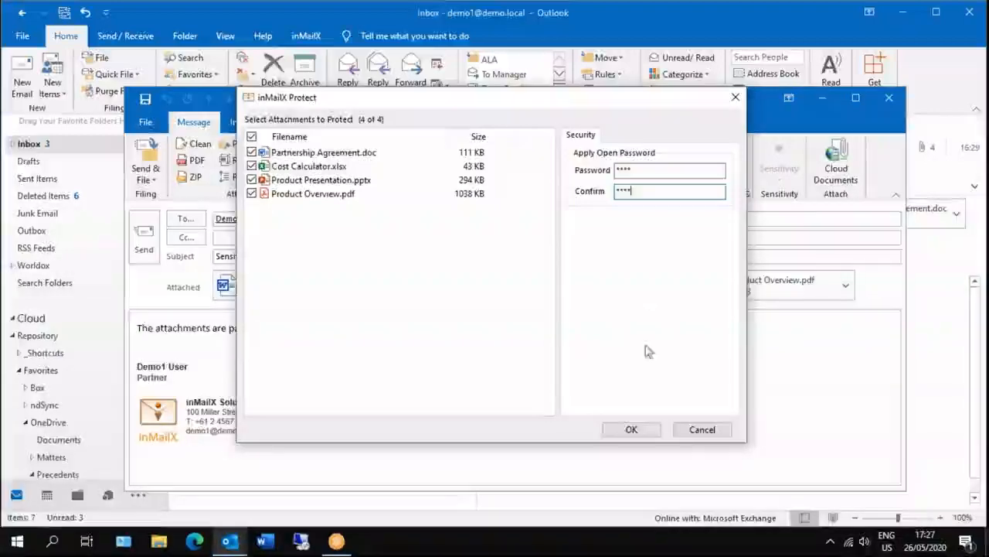
left_click(641, 429)
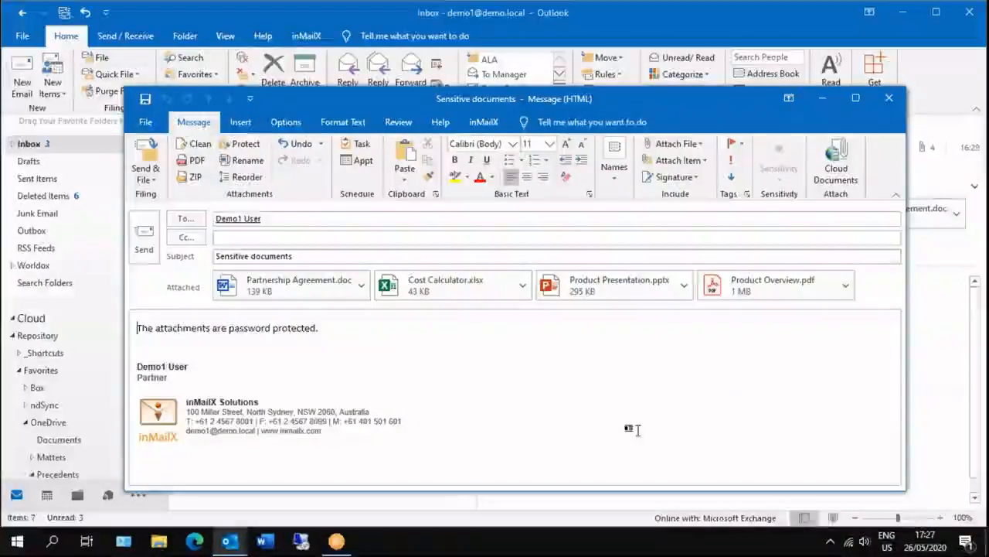
Send the Sensitive documents email with a follow-up appointment, and open the date choice for the appointment's start
left_click(363, 162)
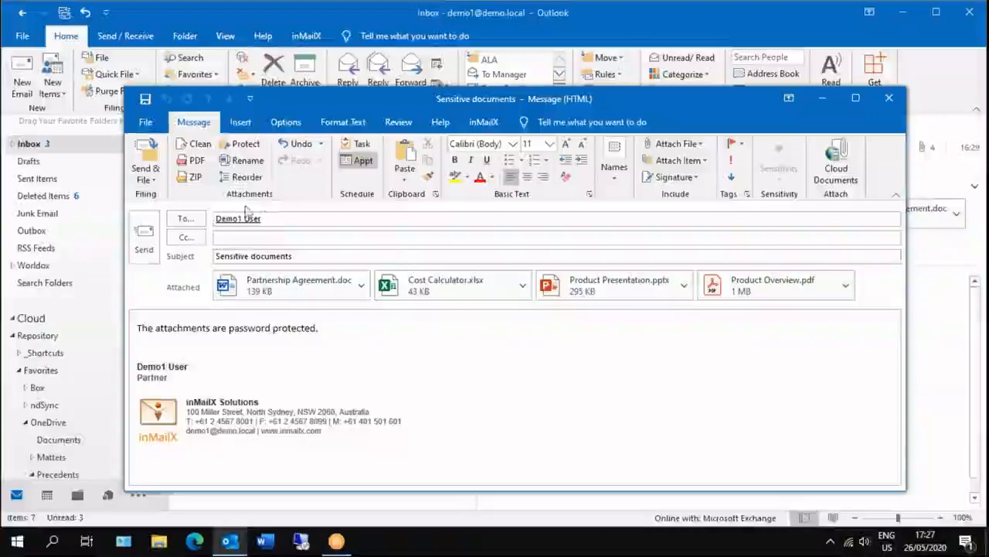
left_click(145, 240)
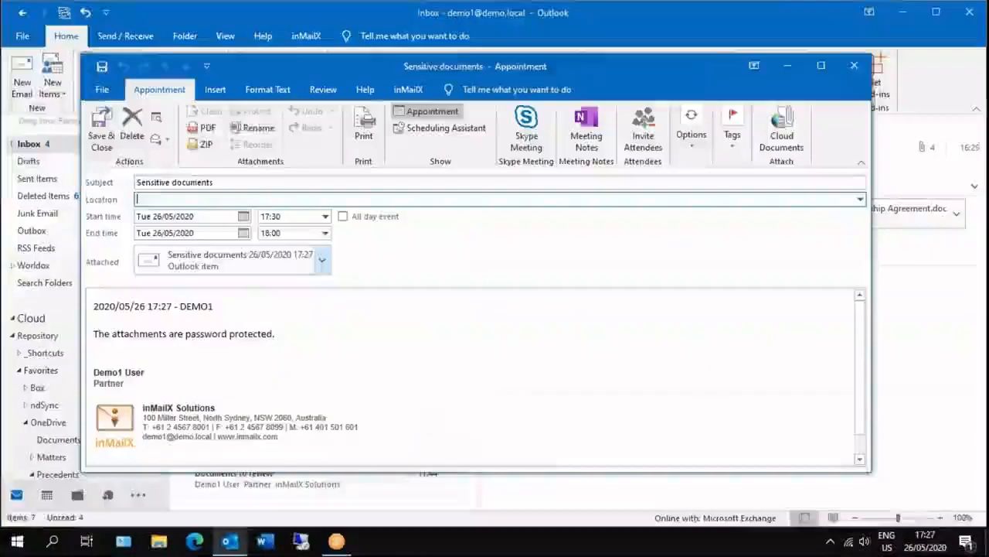
left_click(243, 217)
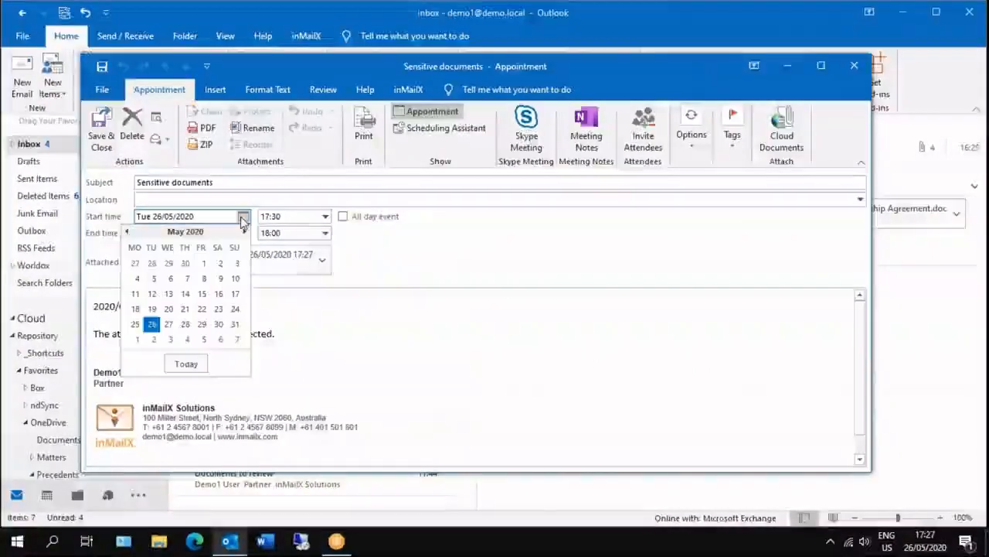